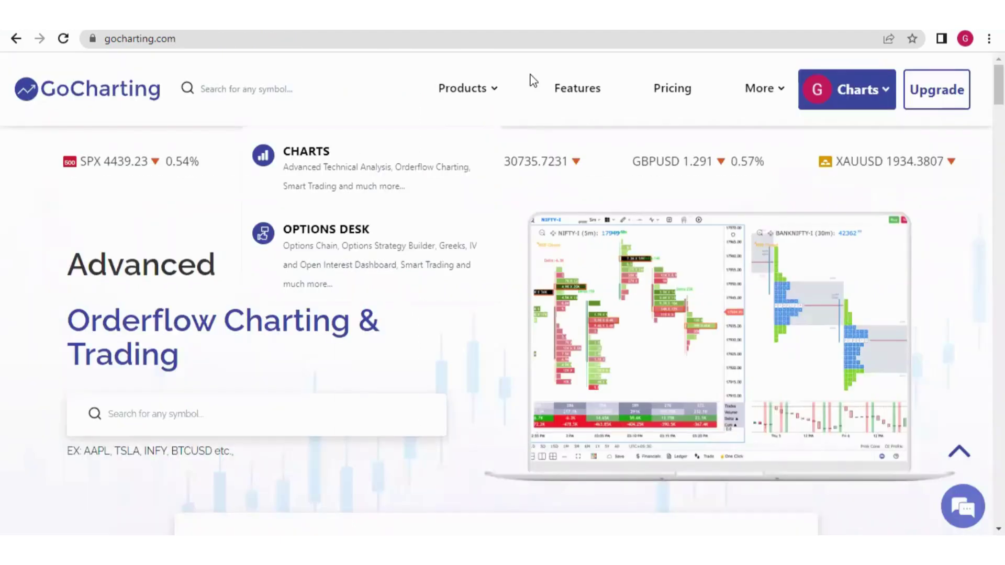
Go to the GoCharting Pricing page from the top navigation bar.
{"action": "left_click", "coordinate": [663, 92]}
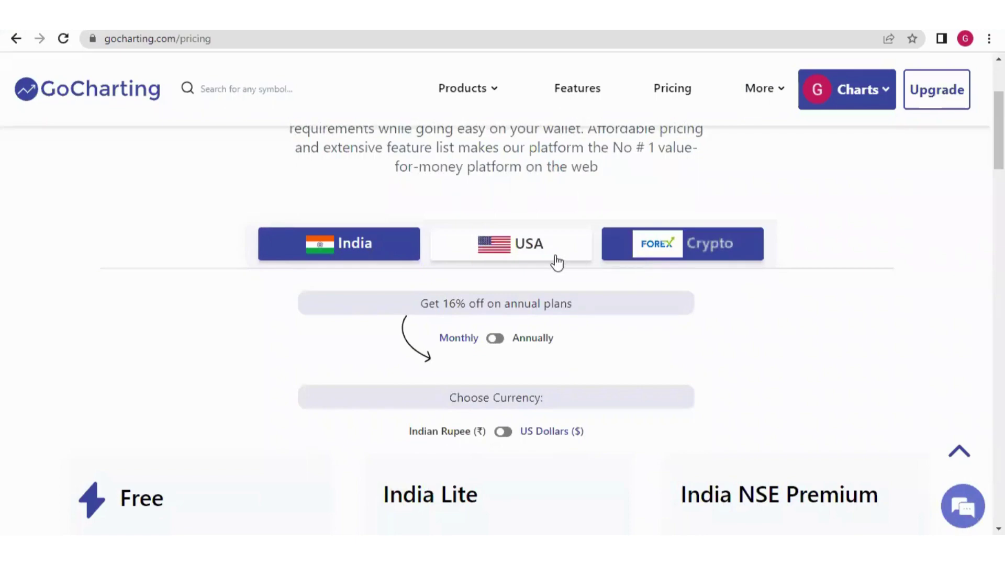
Show the USA pricing plans and highlight the Equity/ETF Premium plan name.
{"action": "left_click", "coordinate": [522, 258]}
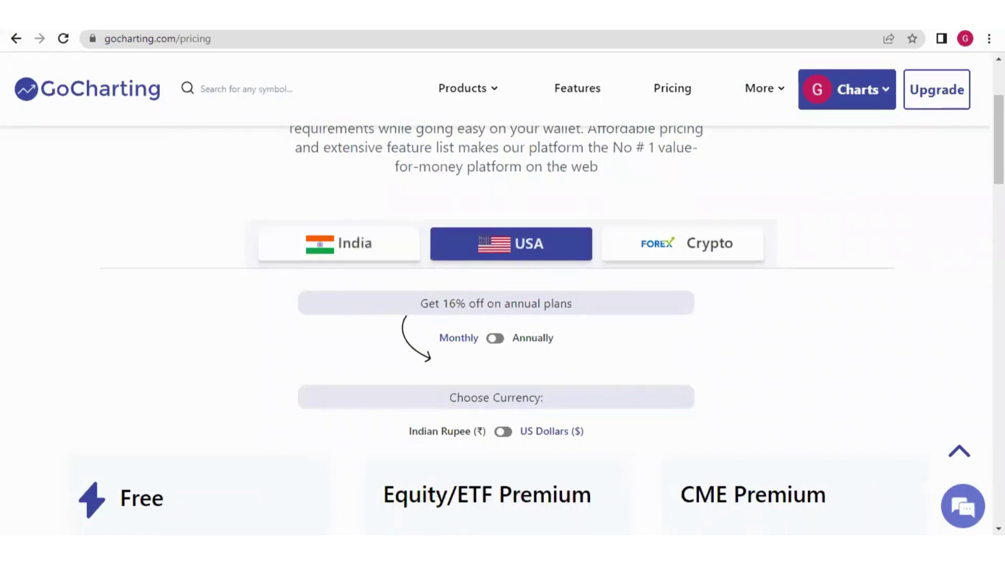
{"action": "scroll", "coordinate": [307, 229], "scroll_direction": "down", "scroll_amount": 5}
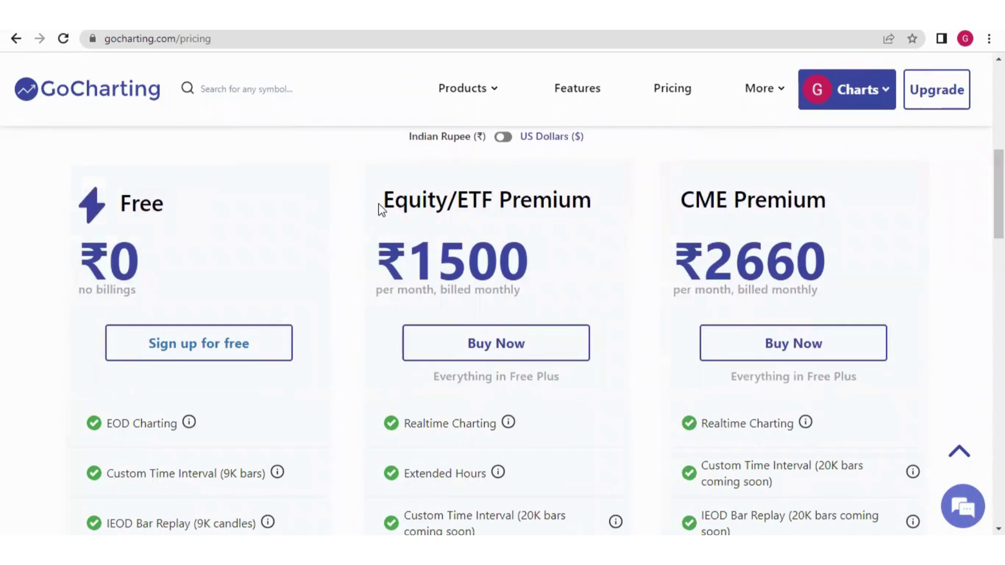
{"action": "left_click_drag", "start_coordinate": [379, 208], "coordinate": [601, 214]}
{"action": "left_click", "coordinate": [602, 214]}
Highlight the CME Premium plan name for a closer look.
{"action": "left_click_drag", "start_coordinate": [679, 205], "coordinate": [834, 209]}
{"action": "left_click", "coordinate": [835, 208]}
{"action": "left_click_drag", "start_coordinate": [840, 198], "coordinate": [687, 192]}
{"action": "left_click", "coordinate": [810, 196]}
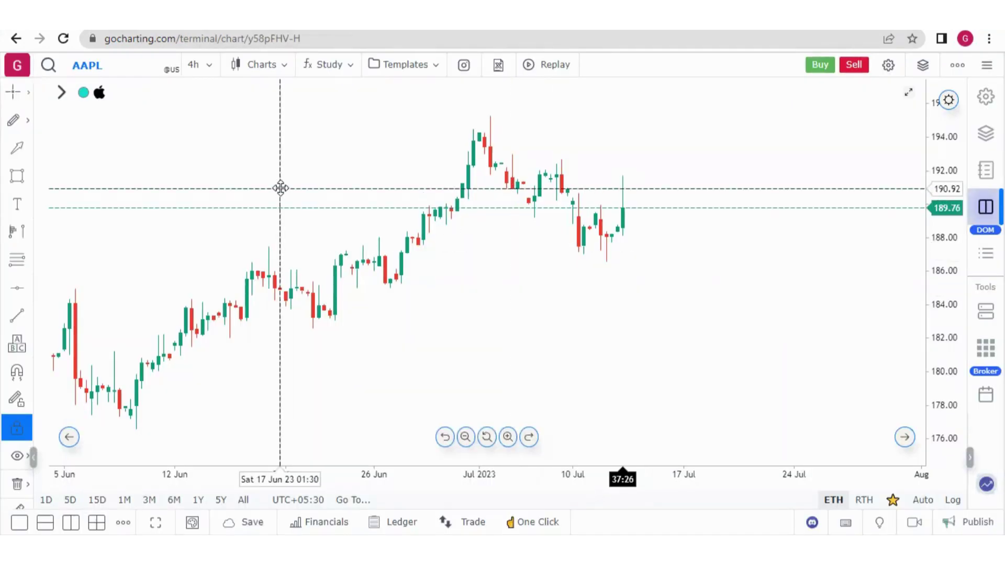
{"action": "left_click", "coordinate": [130, 63]}
{"action": "left_click", "coordinate": [174, 164]}
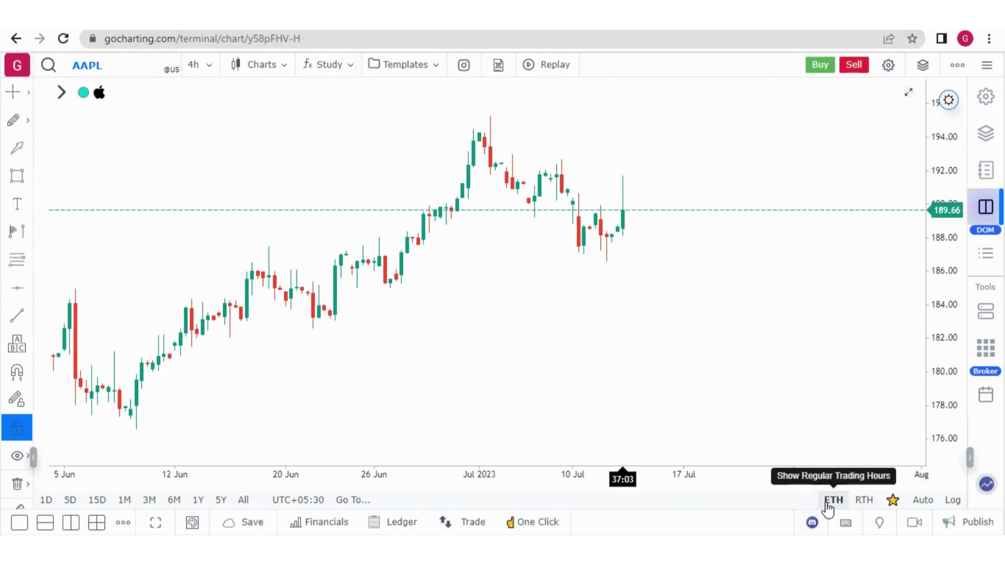
{"action": "left_click", "coordinate": [865, 501]}
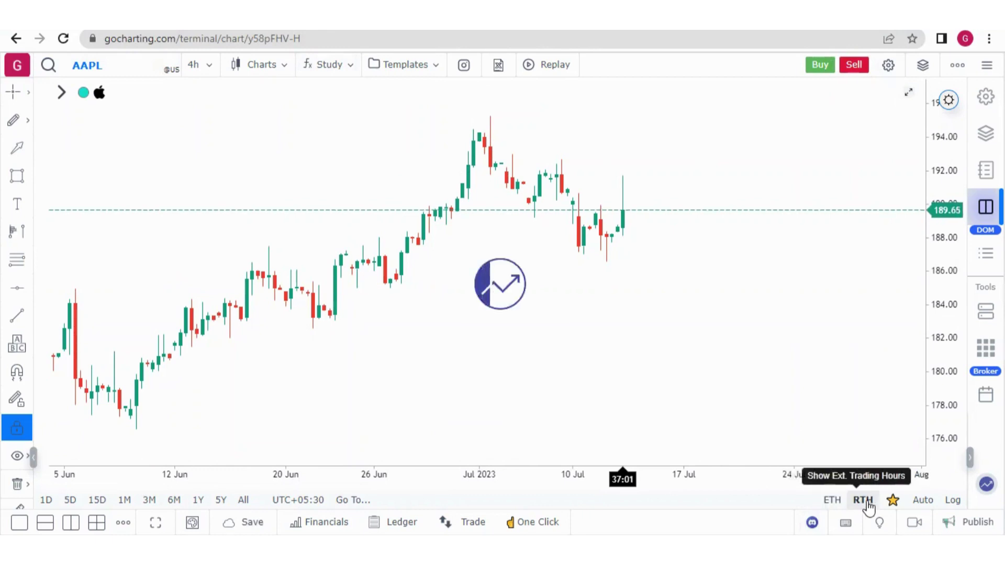
{"action": "left_click", "coordinate": [833, 502]}
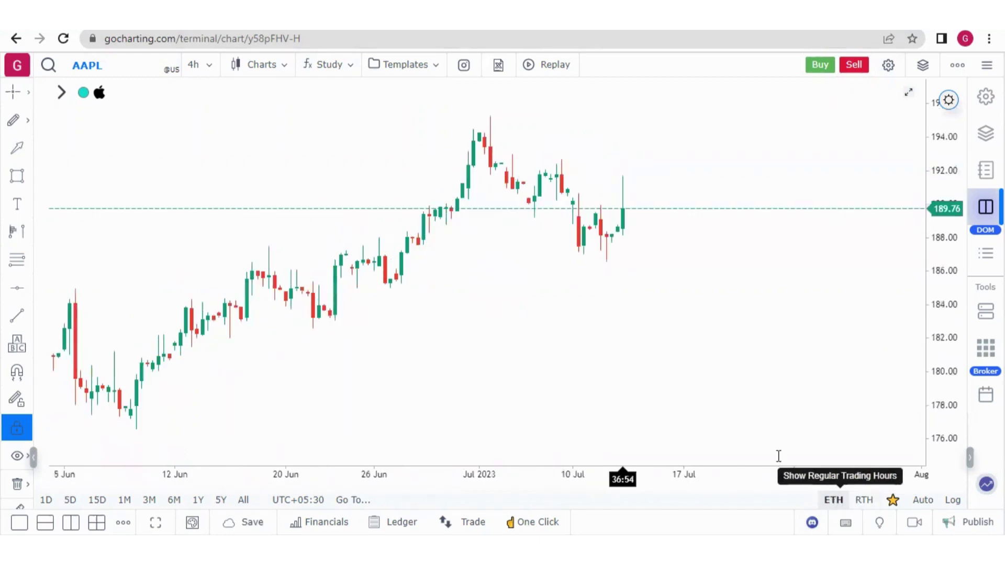
Turn on Session Shading with the US Stocks session template in chart Settings.
{"action": "left_click", "coordinate": [889, 66]}
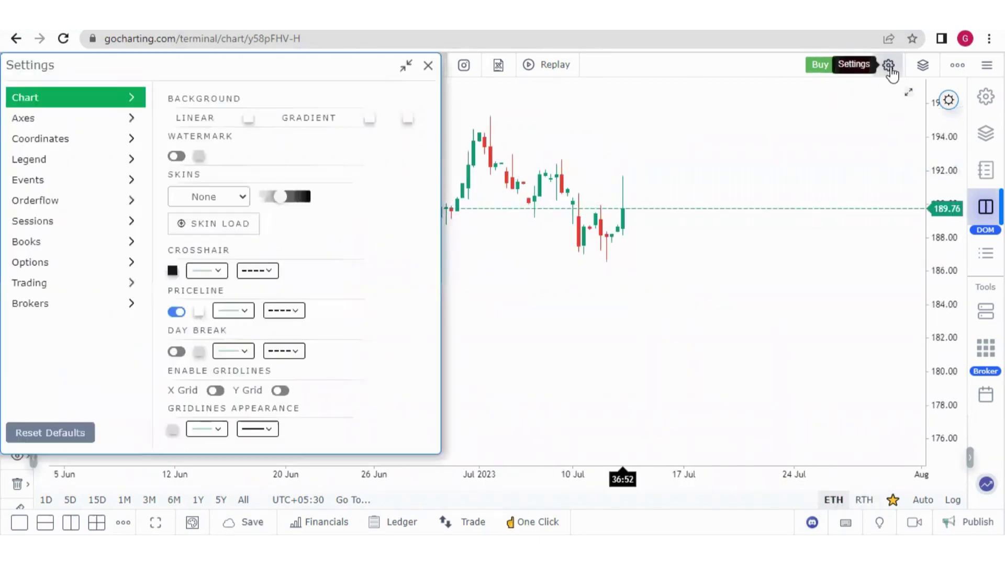
{"action": "left_click", "coordinate": [71, 228]}
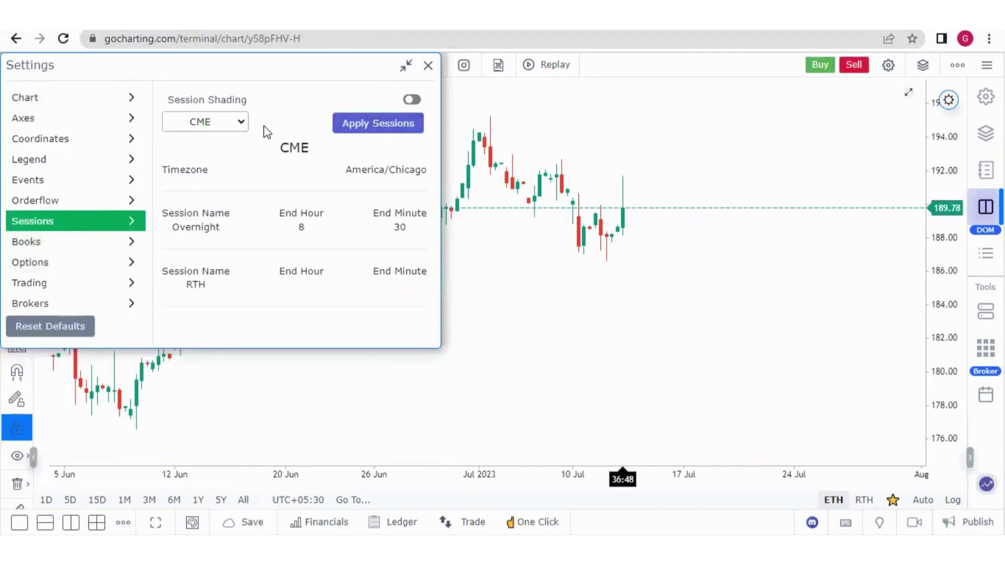
{"action": "left_click", "coordinate": [223, 123]}
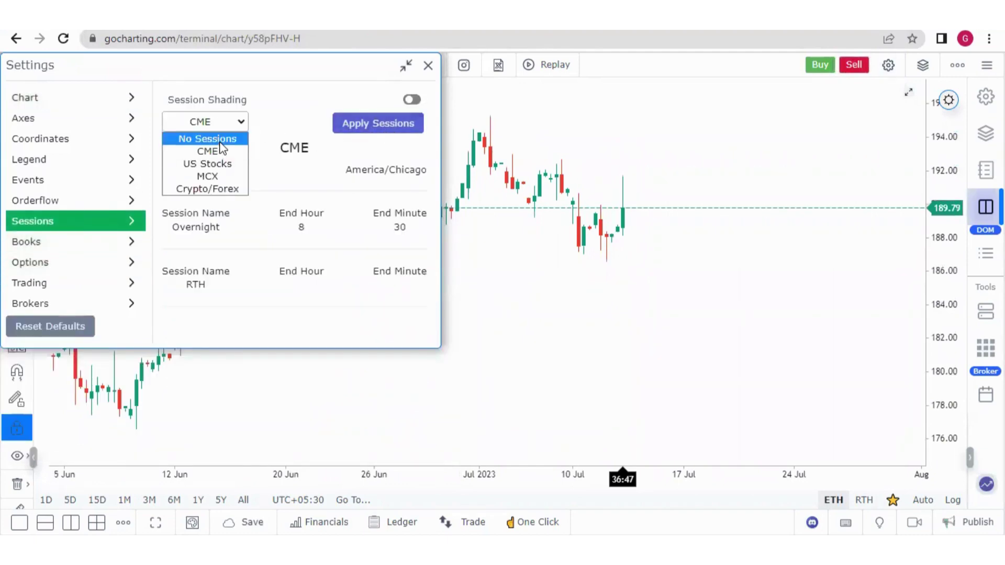
{"action": "left_click", "coordinate": [199, 166]}
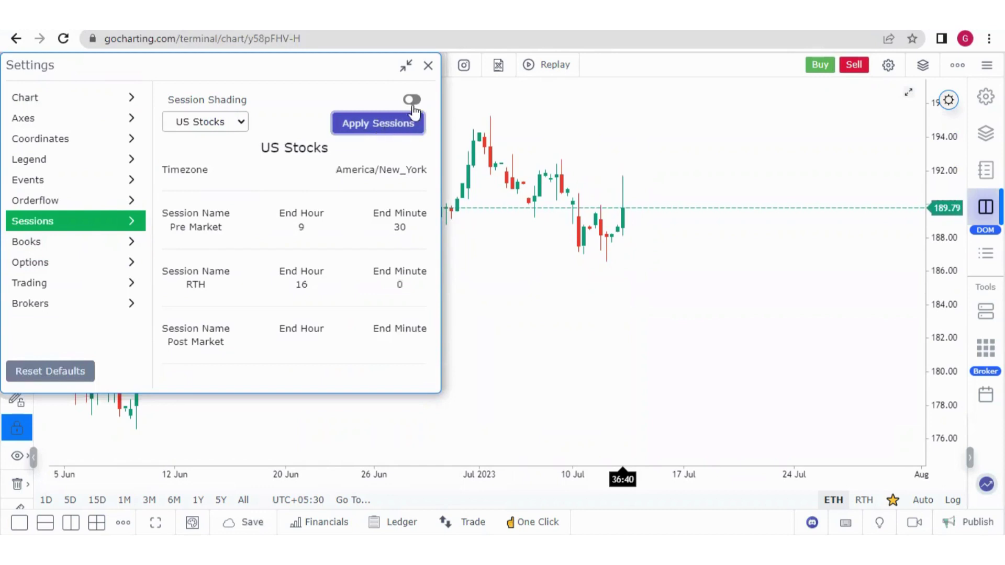
{"action": "left_click", "coordinate": [414, 100]}
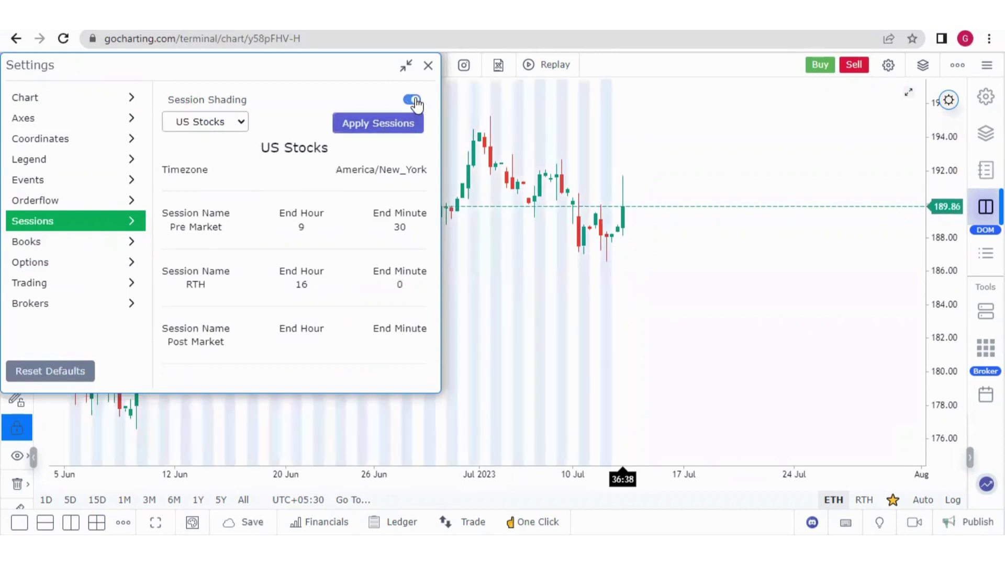
{"action": "left_click", "coordinate": [428, 66]}
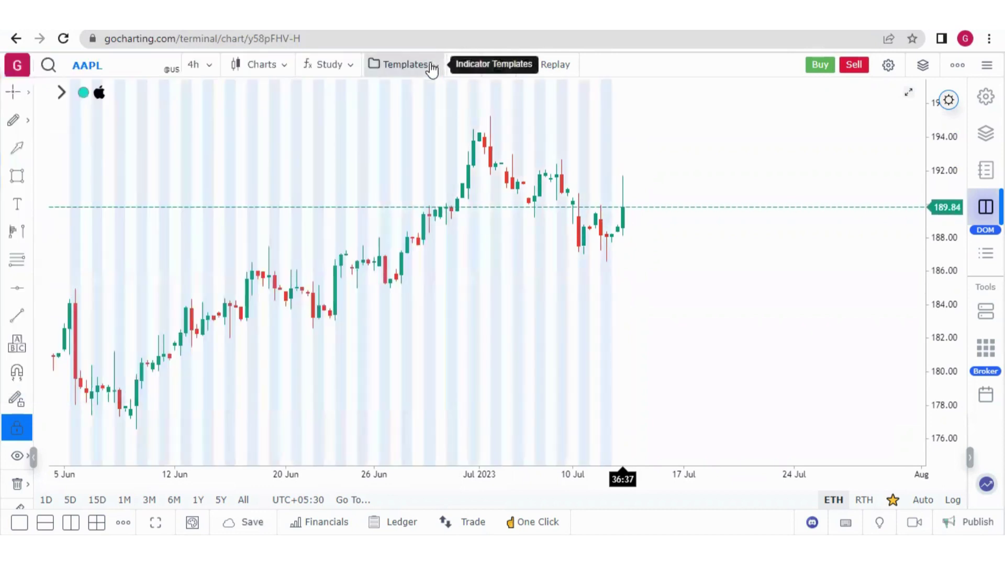
Set the AAPL chart to 15-minute candles and reopen the Sessions settings.
{"action": "left_click", "coordinate": [201, 66]}
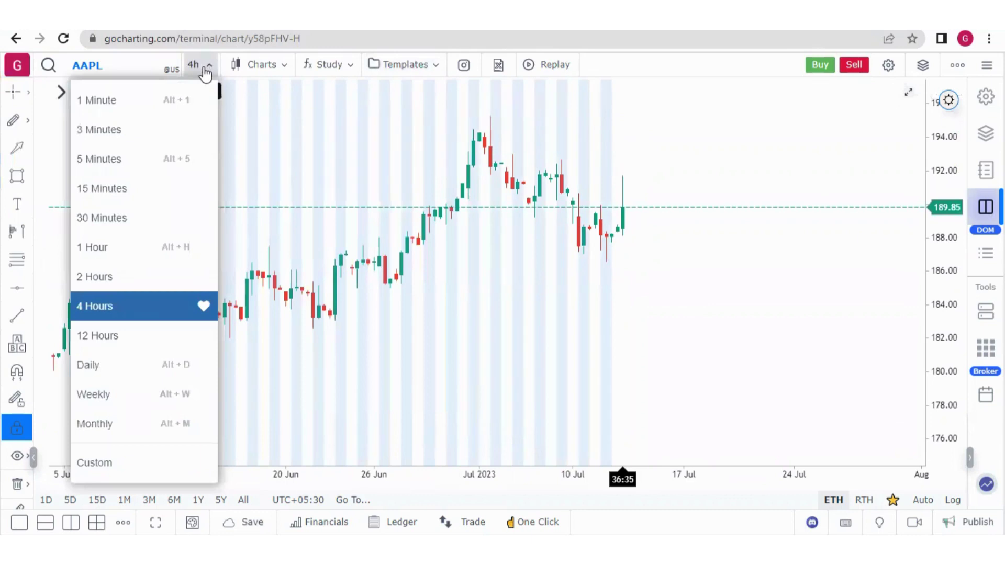
{"action": "left_click", "coordinate": [135, 189]}
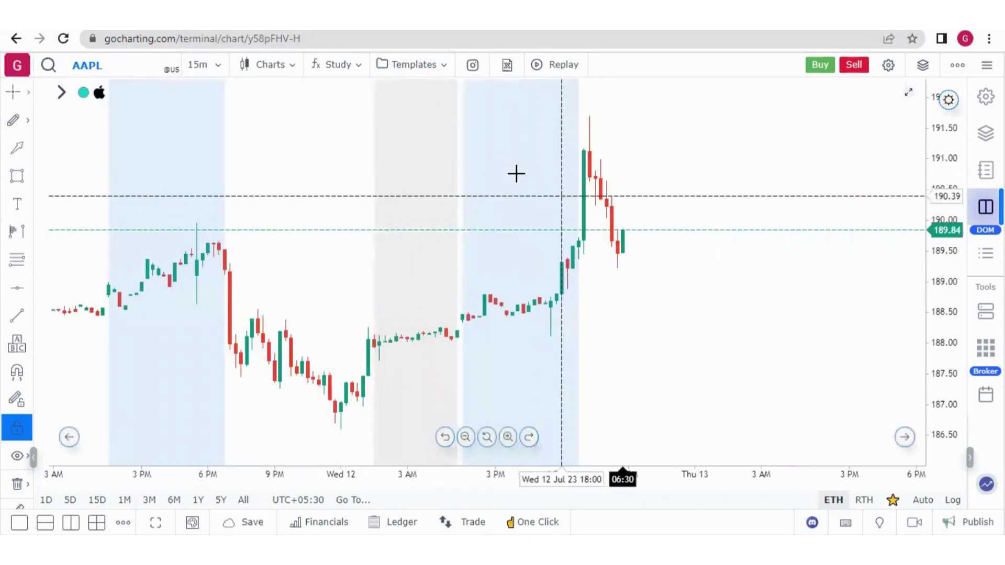
{"action": "left_click", "coordinate": [889, 74]}
{"action": "left_click", "coordinate": [93, 231]}
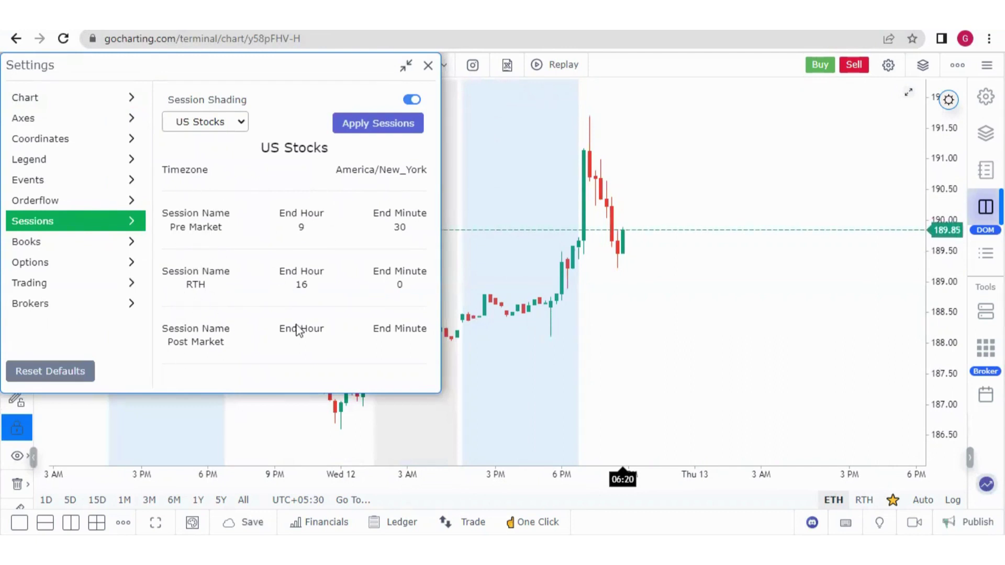
Add a Market Profile study from Orderflow, with Settings moved to the right.
{"action": "left_click_drag", "start_coordinate": [269, 66], "coordinate": [770, 64]}
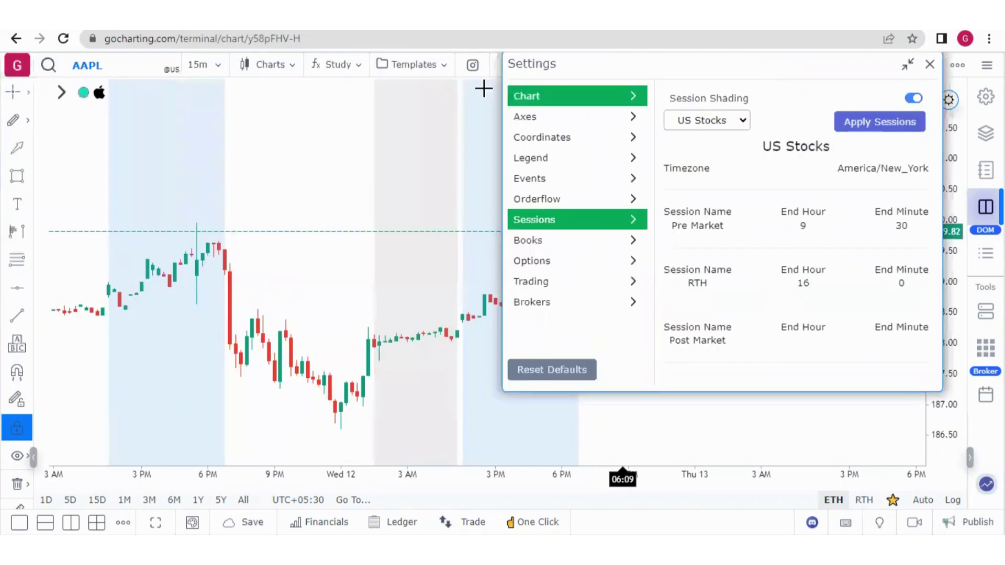
{"action": "left_click", "coordinate": [357, 67]}
{"action": "mouse_move", "coordinate": [293, 223]}
{"action": "left_click", "coordinate": [411, 227]}
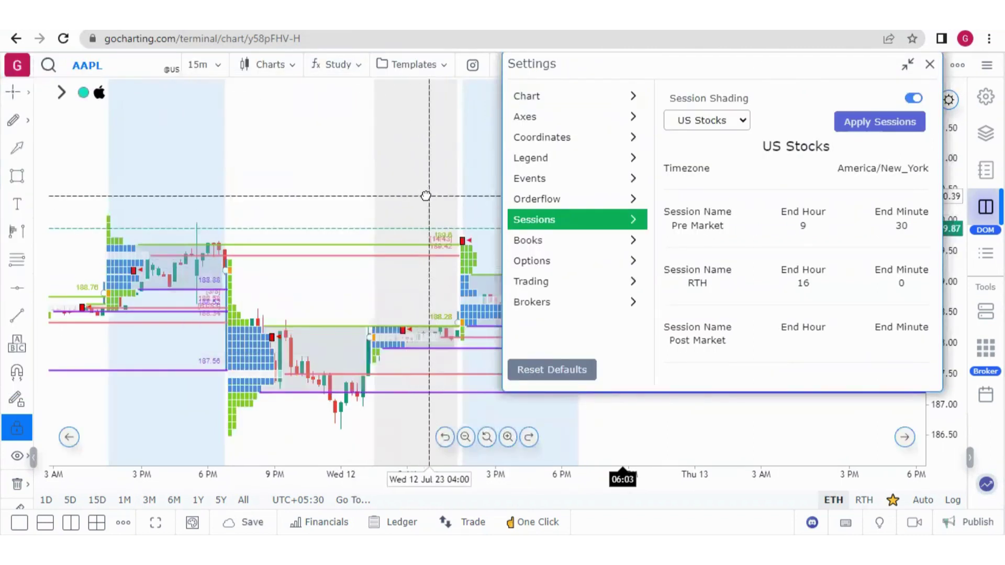
{"action": "left_click_drag", "start_coordinate": [427, 196], "coordinate": [209, 214]}
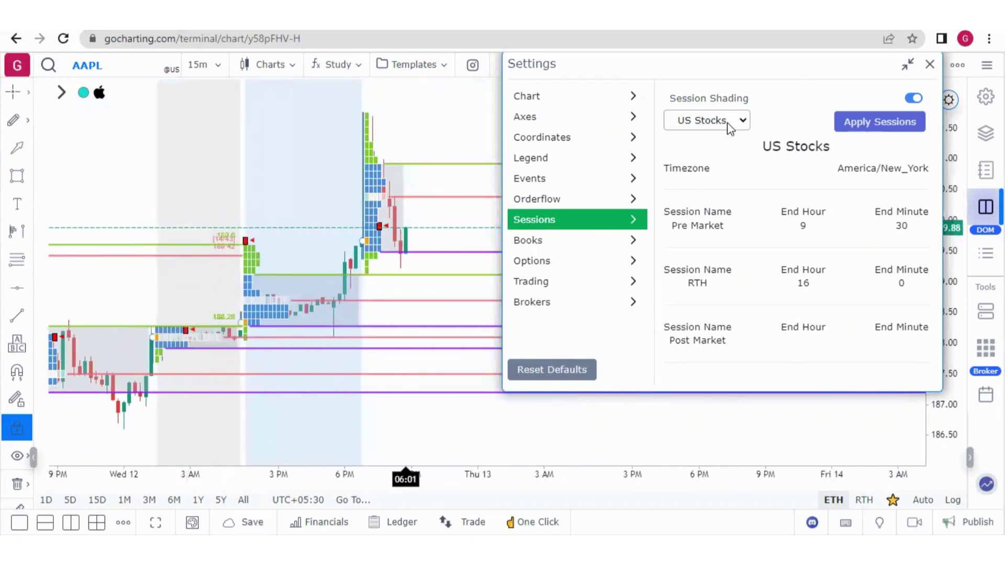
Apply No Sessions, then reapply the US Stocks sessions.
{"action": "left_click", "coordinate": [729, 126]}
{"action": "left_click", "coordinate": [721, 136]}
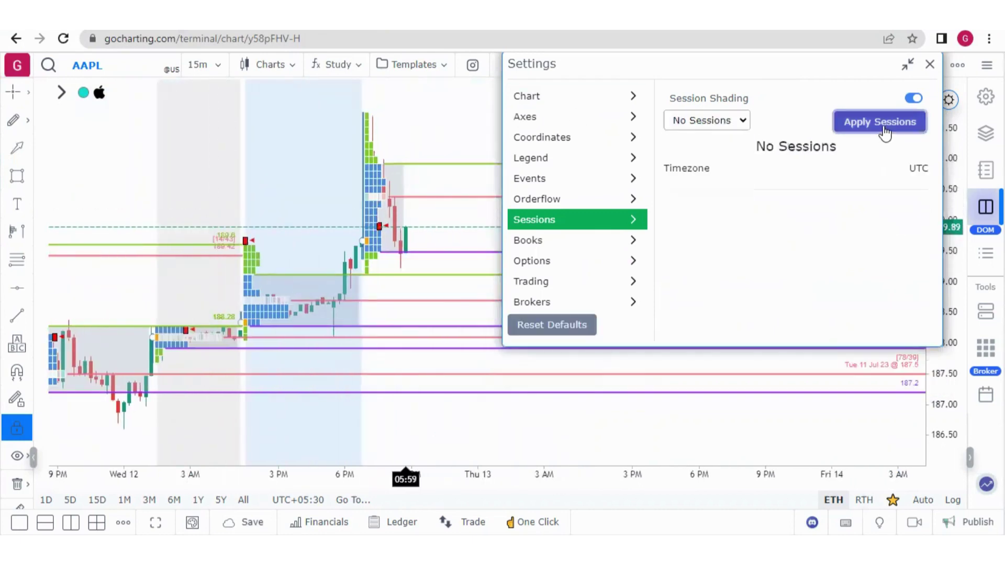
{"action": "left_click", "coordinate": [885, 133]}
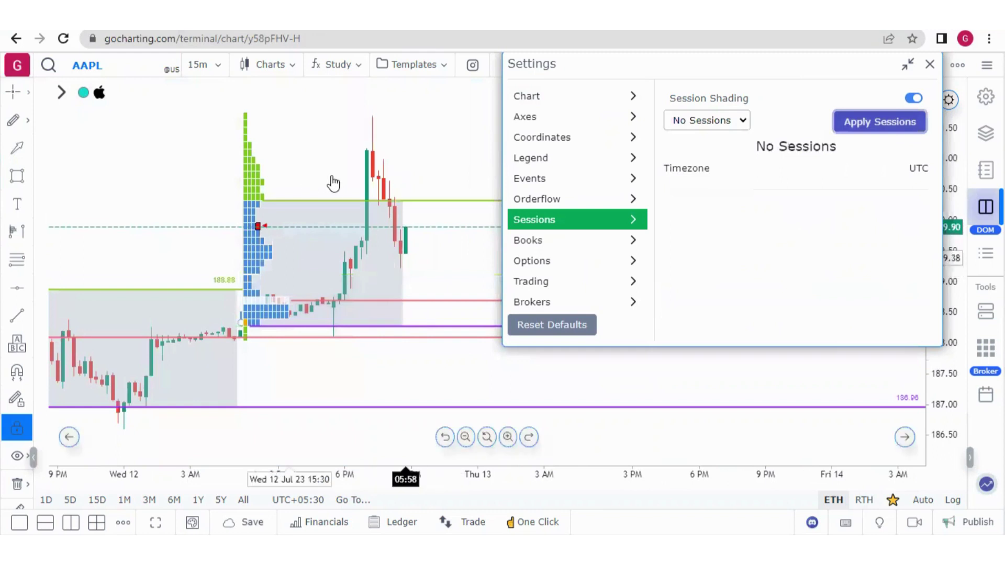
{"action": "left_click", "coordinate": [731, 121]}
{"action": "left_click", "coordinate": [722, 163]}
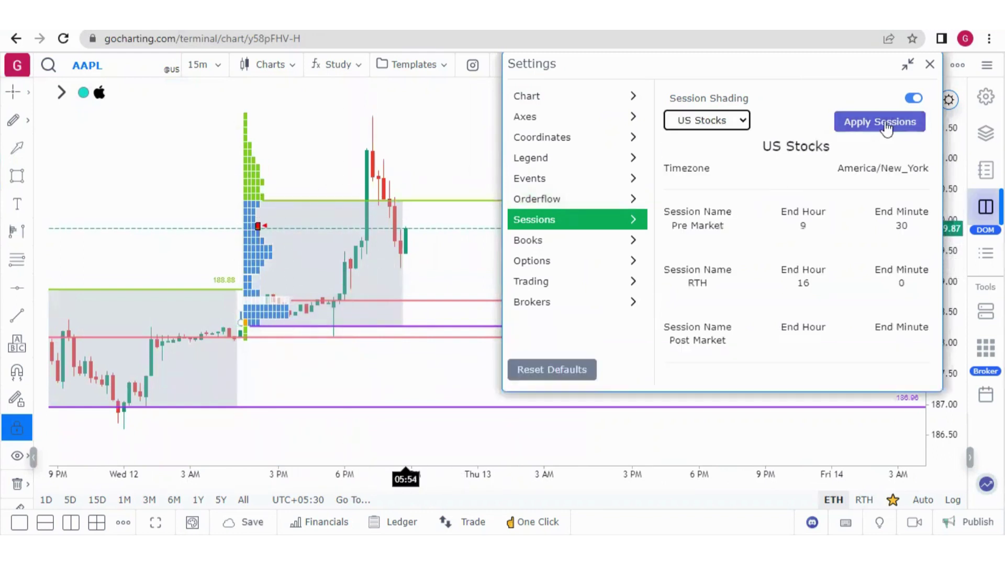
{"action": "left_click", "coordinate": [880, 122]}
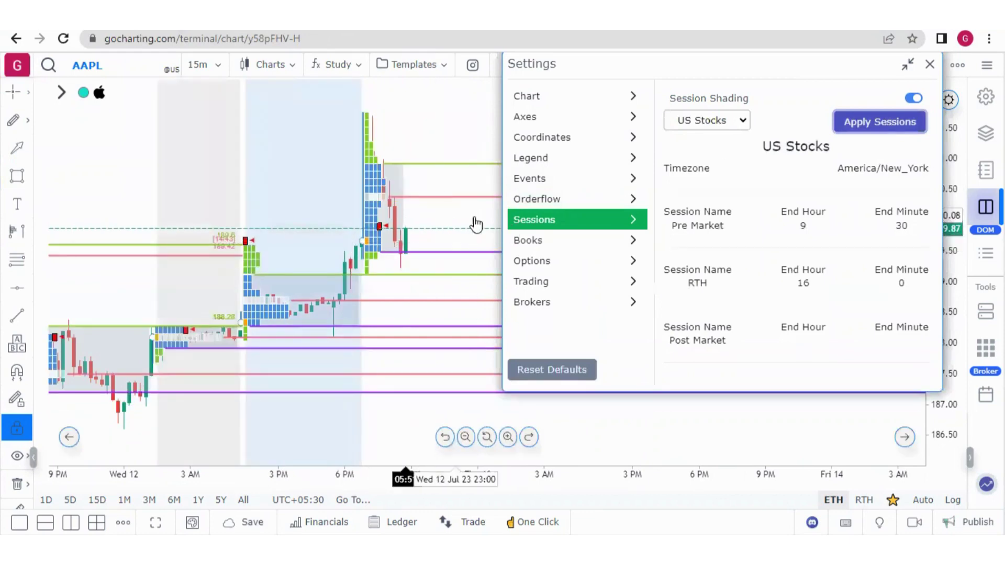
Close Settings and delete the MarketProfile study from the chart legend.
{"action": "left_click", "coordinate": [929, 65]}
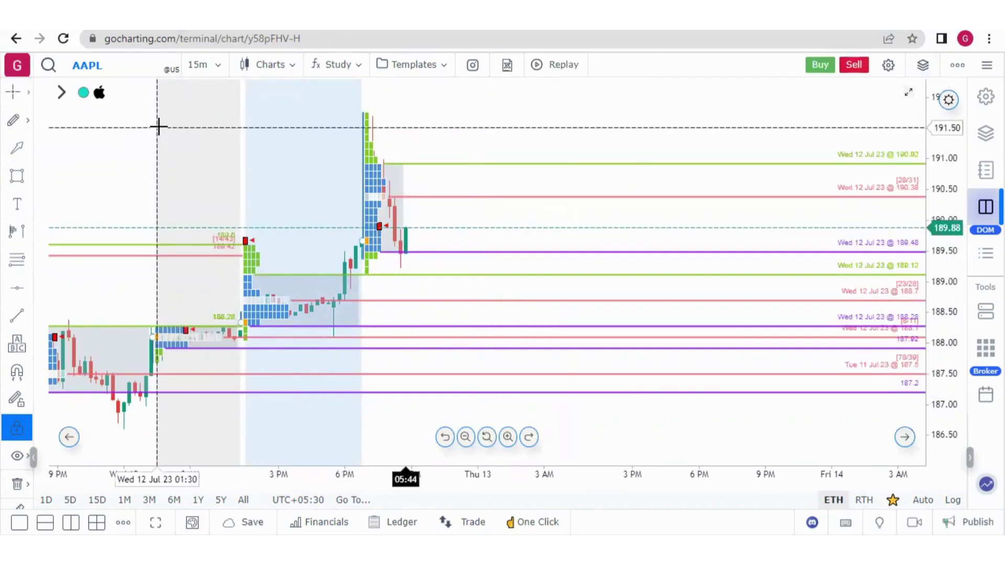
{"action": "left_click", "coordinate": [61, 93]}
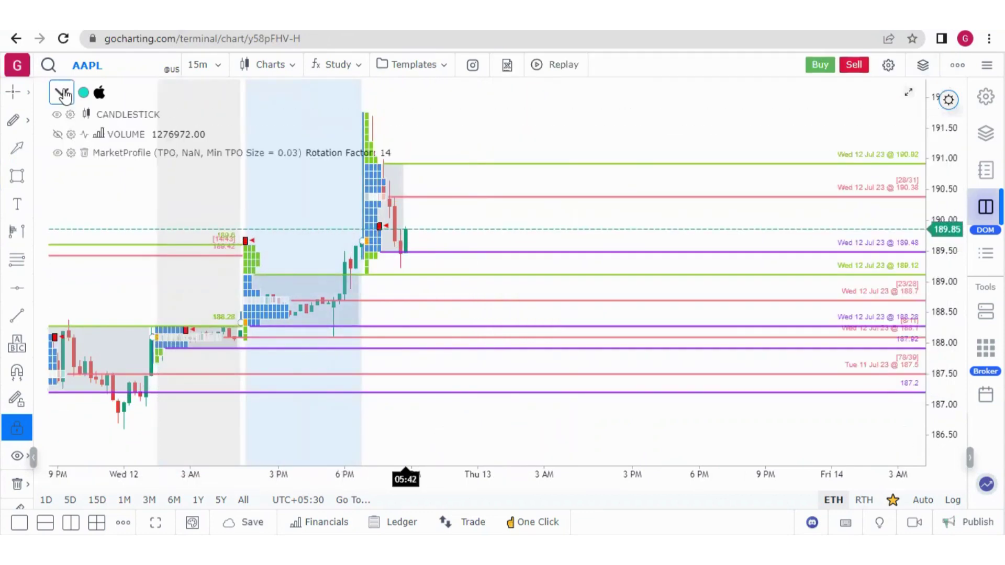
{"action": "left_click", "coordinate": [84, 153]}
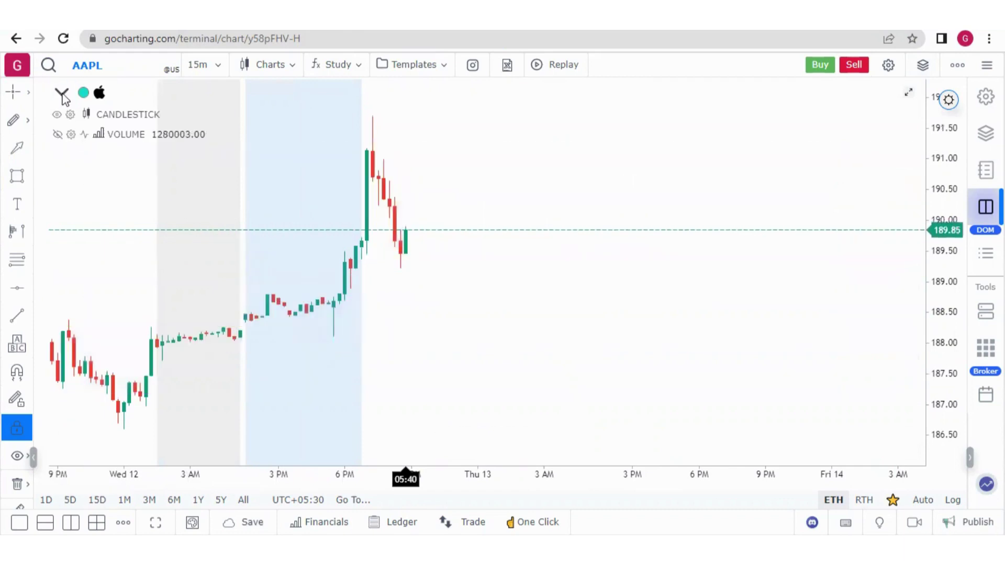
{"action": "left_click", "coordinate": [62, 94]}
Open the Broker panel with TradeStation selected and start the TradeStation login.
{"action": "left_click", "coordinate": [986, 348]}
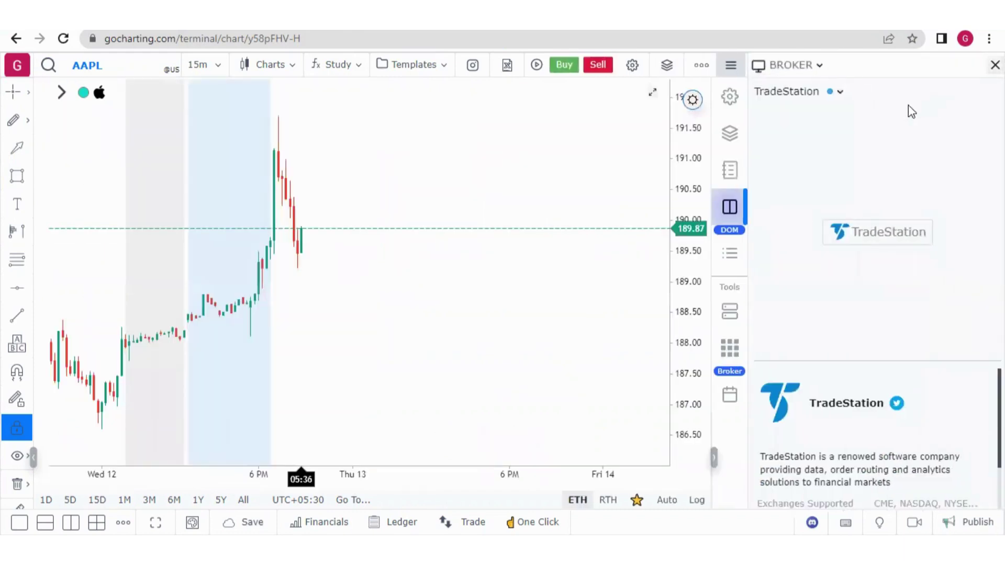
{"action": "left_click", "coordinate": [839, 92]}
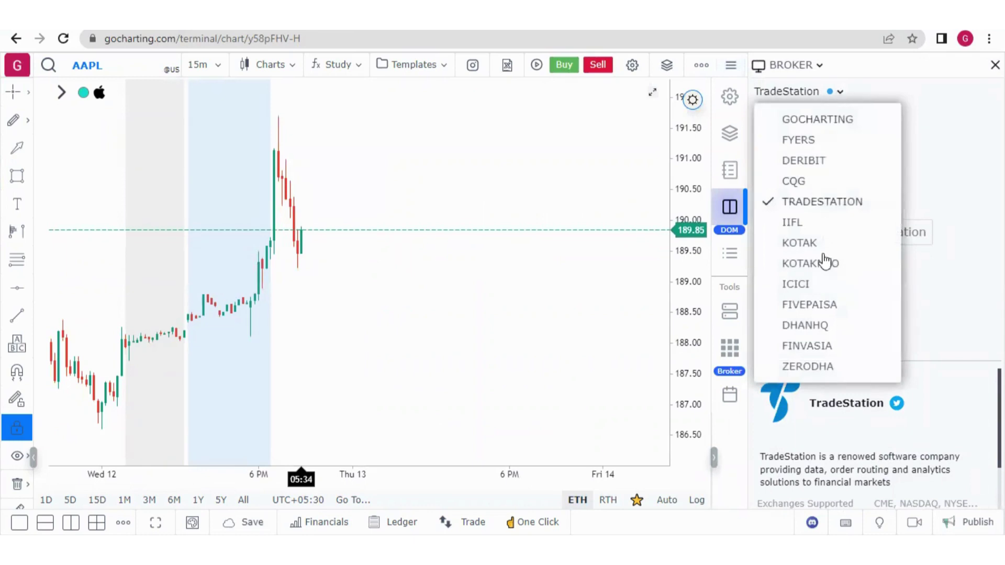
{"action": "left_click", "coordinate": [966, 144]}
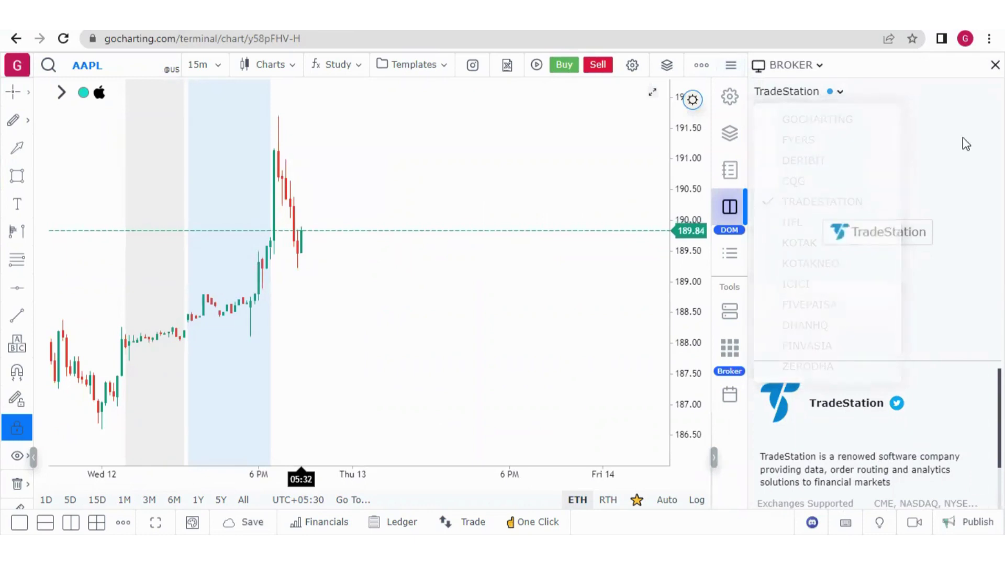
{"action": "left_click", "coordinate": [870, 235]}
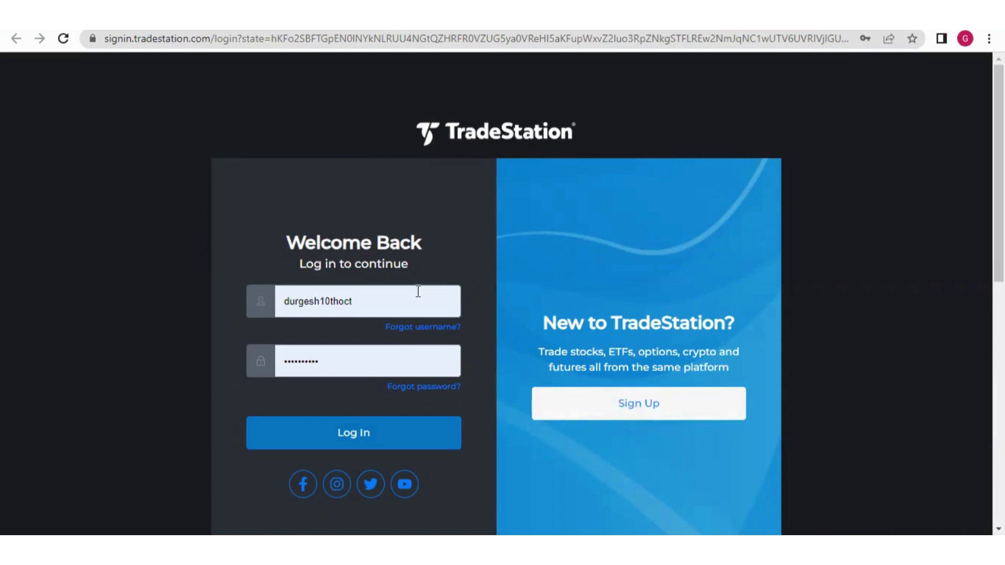
Submit the TradeStation login and confirm the pasted SMS verification code.
{"action": "left_click", "coordinate": [353, 445]}
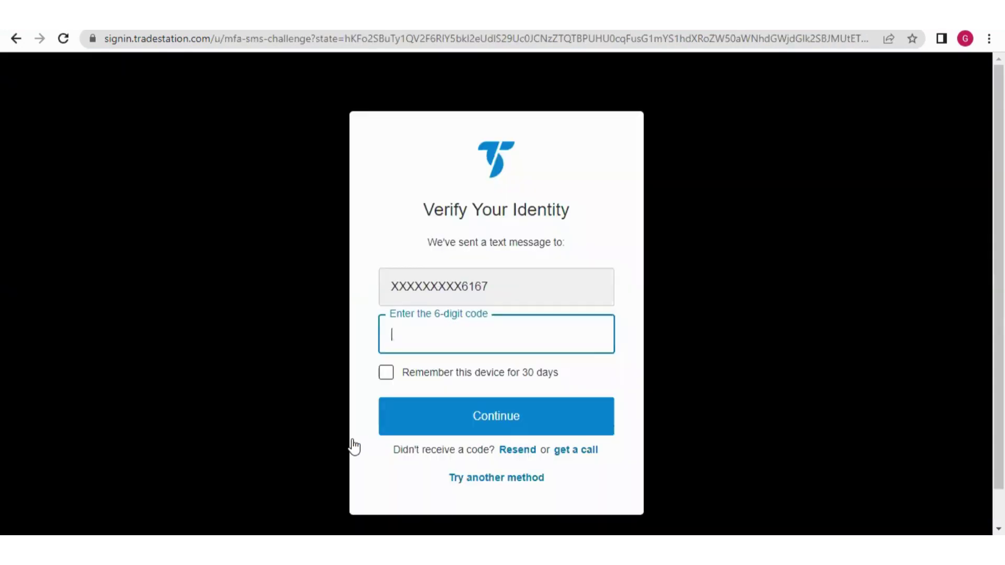
{"action": "key", "text": "Return"}
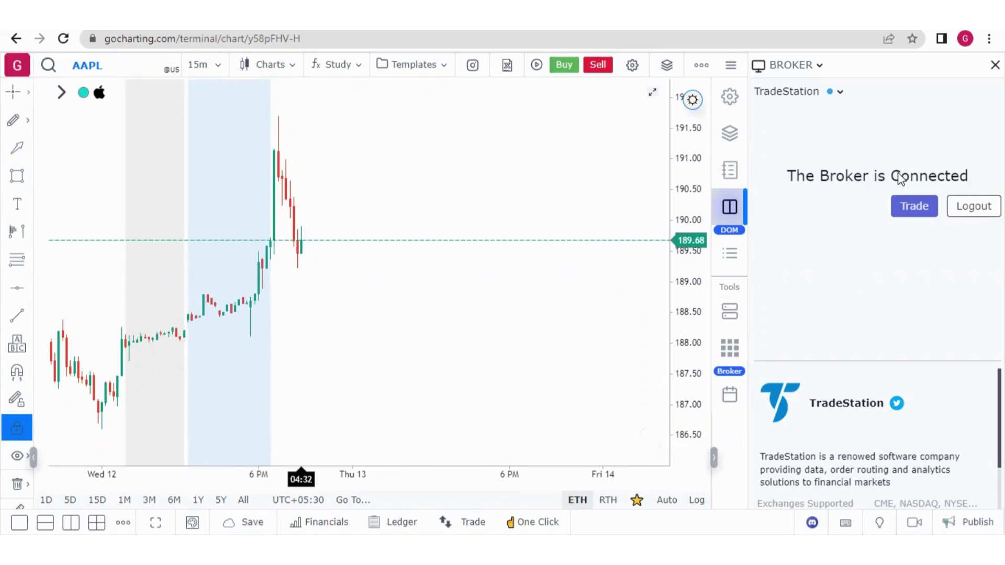
Submit a 1-share AAPL buy limit order at 190.21.
{"action": "left_click", "coordinate": [913, 205]}
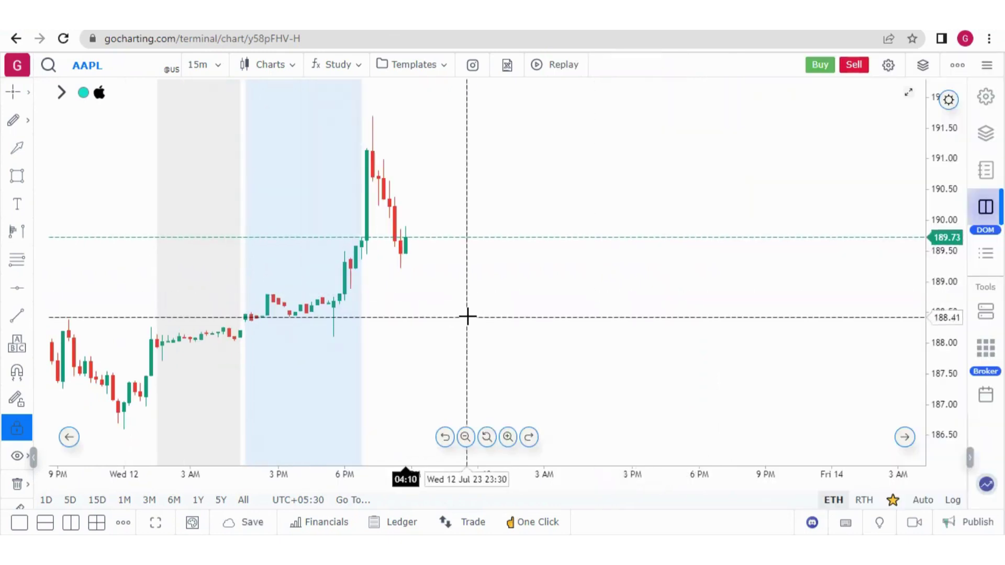
{"action": "left_click", "coordinate": [821, 65]}
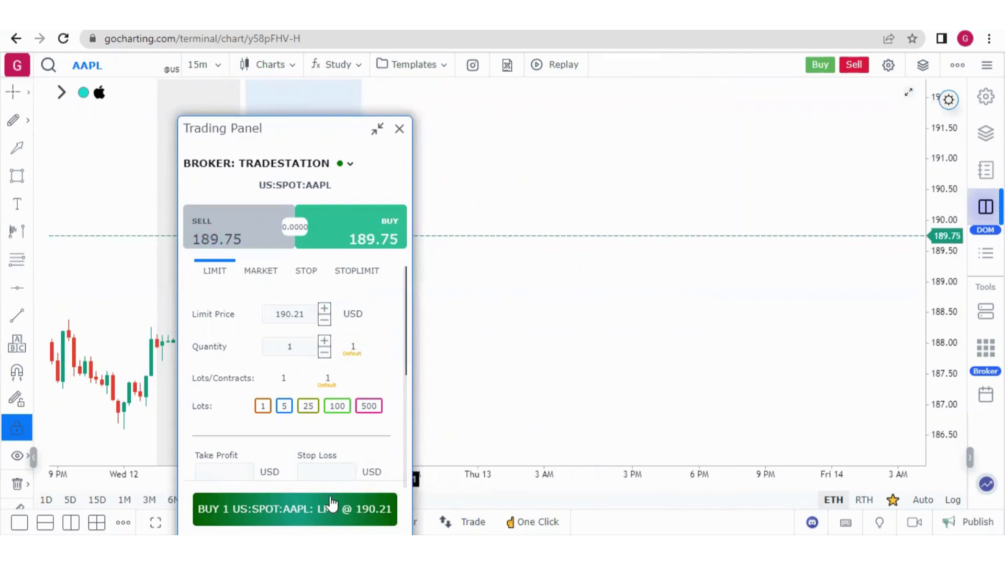
{"action": "left_click", "coordinate": [331, 504]}
Send a 1-share AAPL market buy, previewing the STOP and STOPLIMIT order types.
{"action": "left_click_drag", "start_coordinate": [274, 121], "coordinate": [498, 92]}
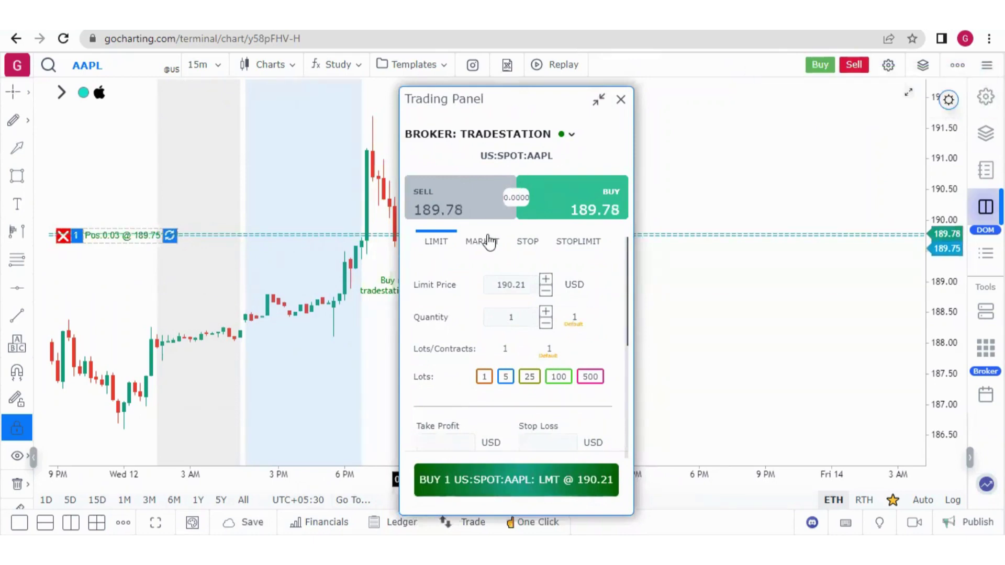
{"action": "left_click", "coordinate": [489, 242]}
{"action": "left_click", "coordinate": [510, 483]}
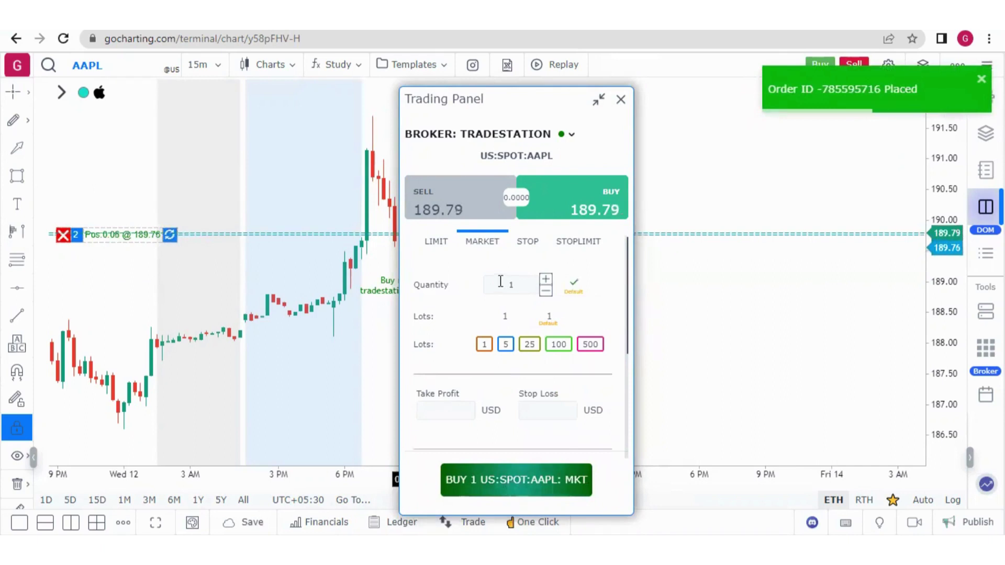
{"action": "left_click", "coordinate": [528, 243]}
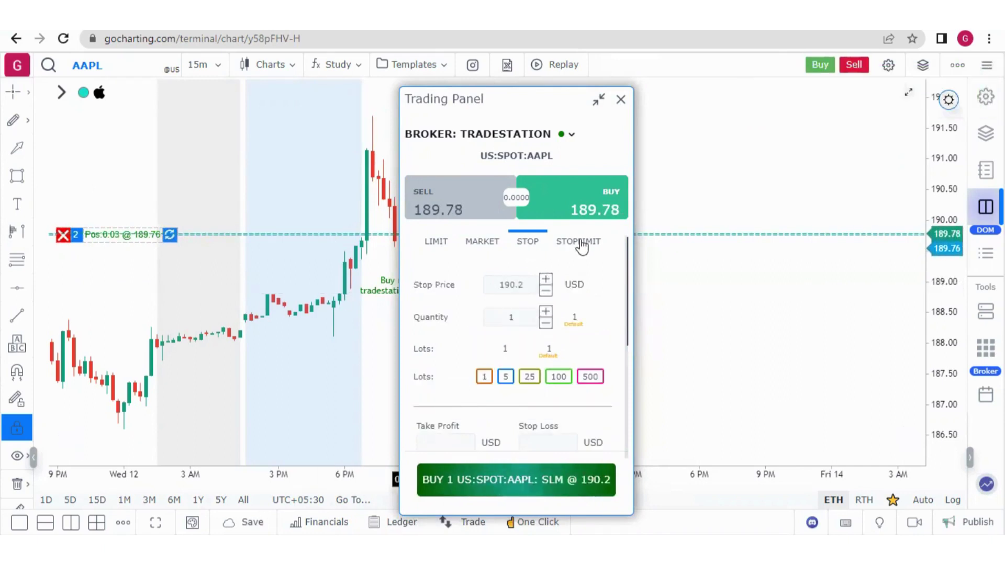
{"action": "left_click", "coordinate": [582, 244]}
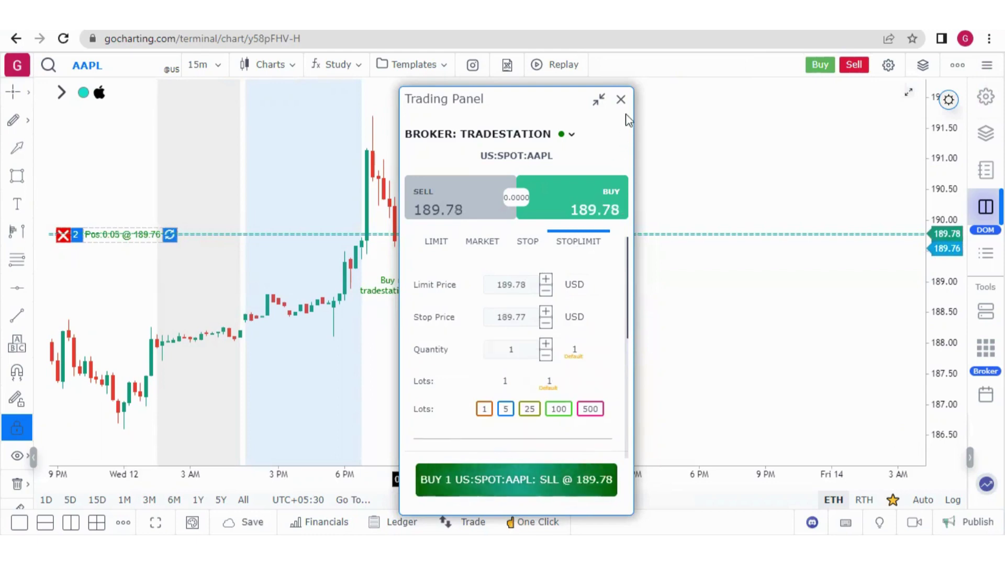
{"action": "left_click", "coordinate": [621, 100]}
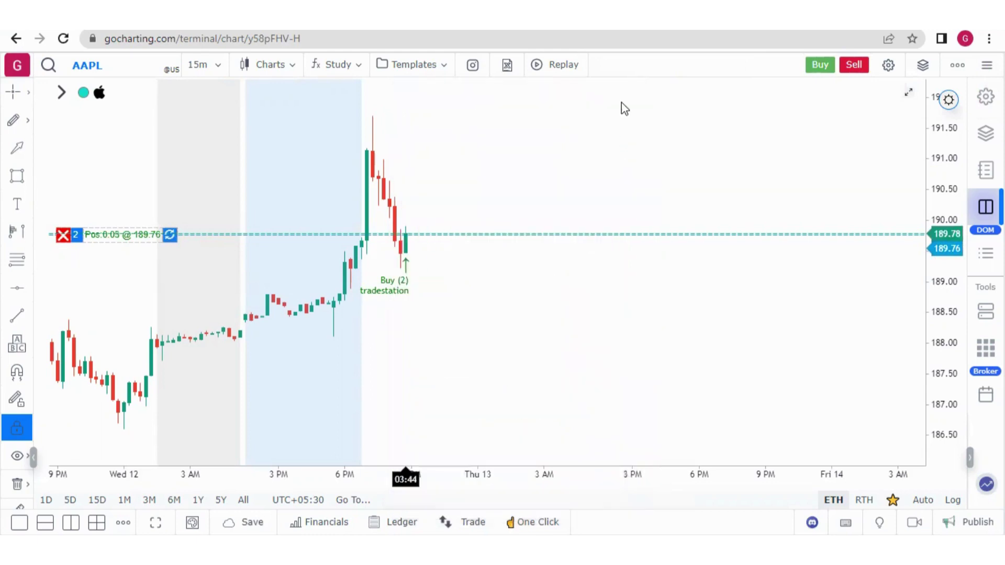
Sell 1 AAPL share with a market order from the Sell ticket.
{"action": "left_click", "coordinate": [854, 66]}
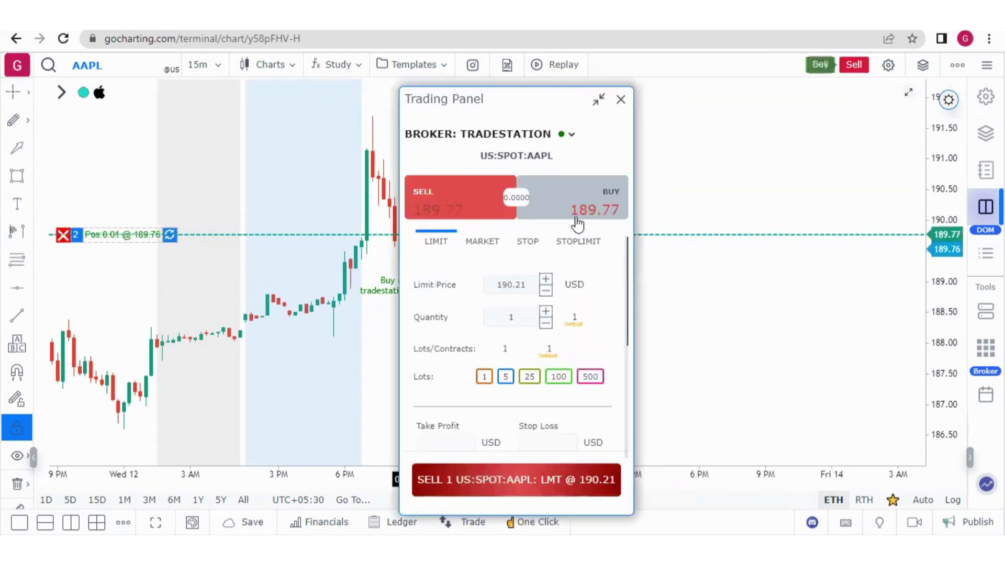
{"action": "left_click", "coordinate": [478, 246]}
{"action": "left_click", "coordinate": [435, 244]}
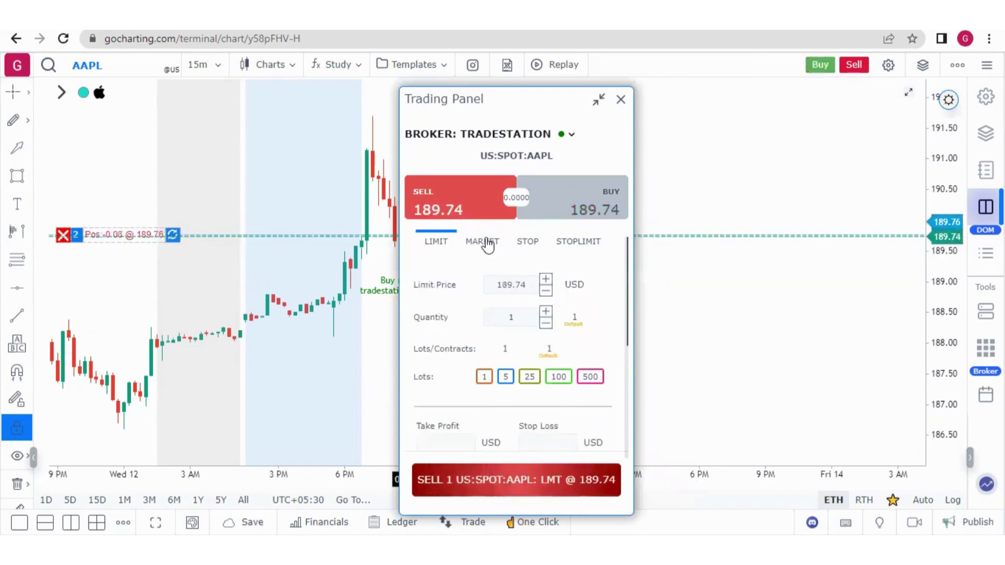
{"action": "left_click", "coordinate": [486, 243]}
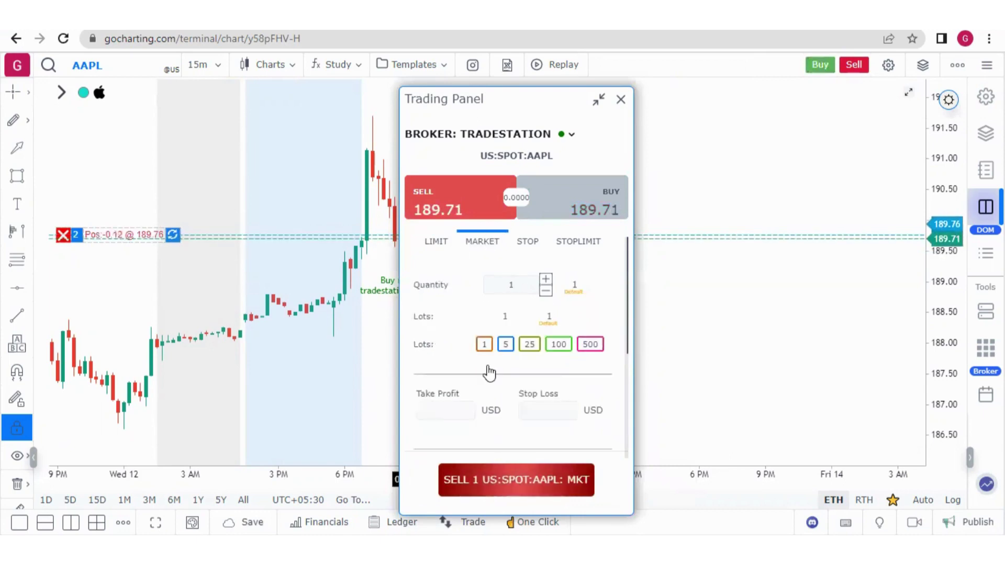
{"action": "left_click", "coordinate": [515, 480]}
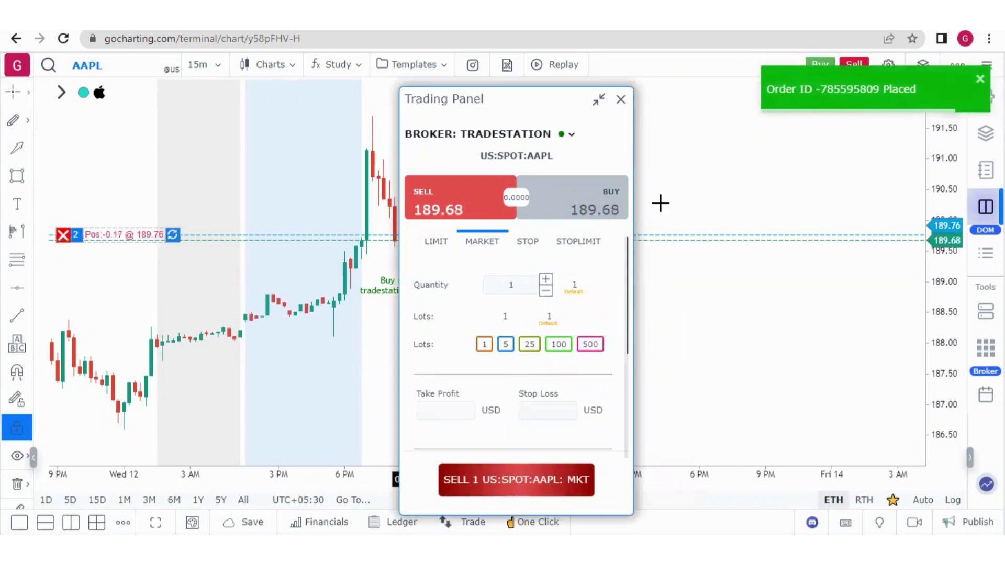
{"action": "left_click", "coordinate": [621, 101]}
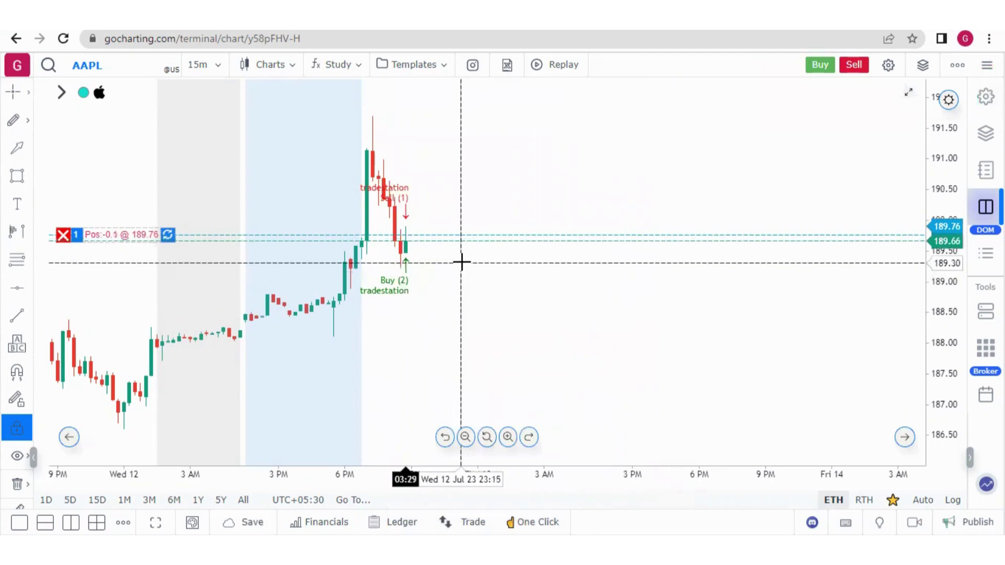
{"action": "right_click", "coordinate": [461, 262]}
Place a 1-share buy limit order at 189.10 via the chart's right-click menu.
{"action": "mouse_move", "coordinate": [464, 267]}
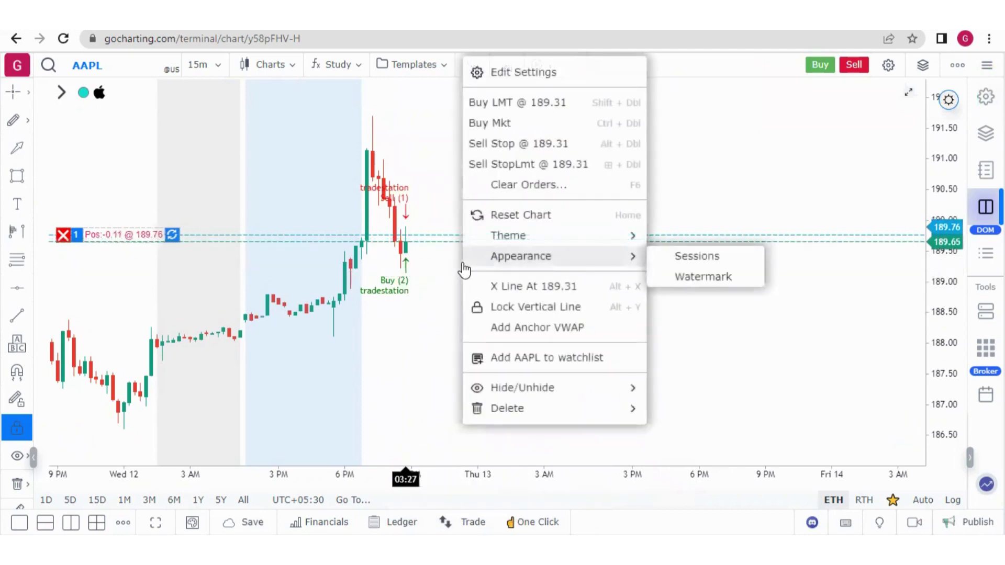
{"action": "left_click", "coordinate": [428, 275]}
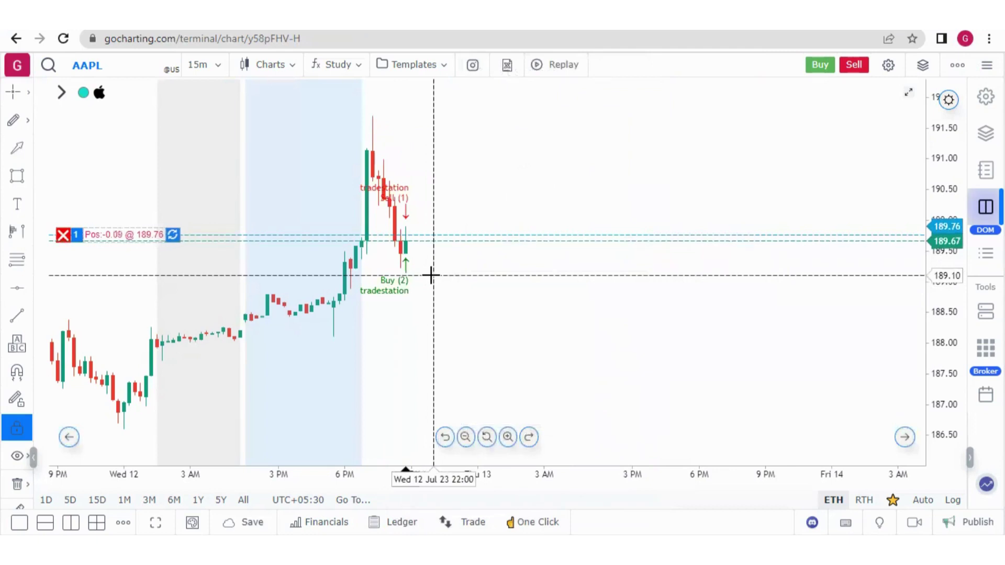
{"action": "right_click", "coordinate": [431, 276]}
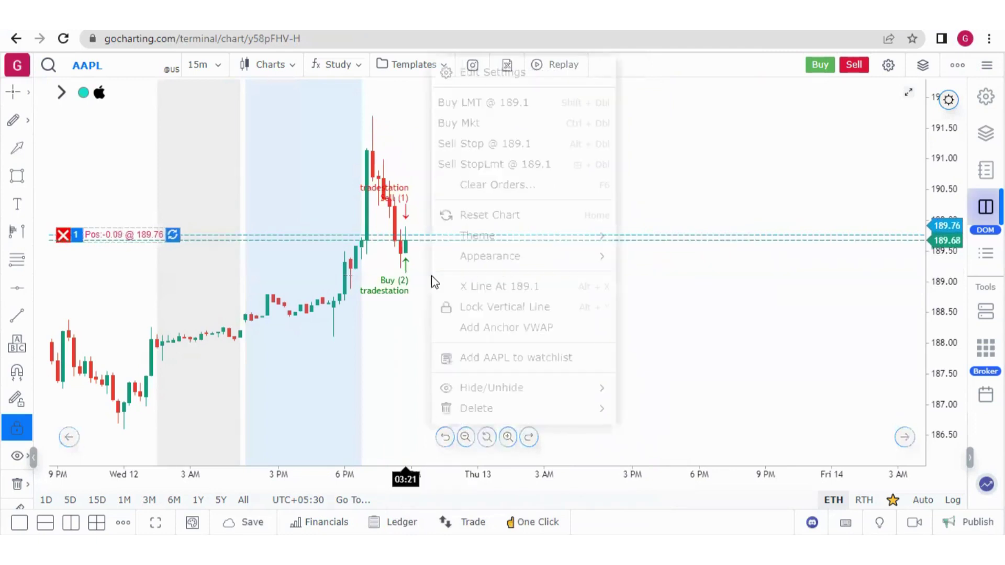
{"action": "left_click", "coordinate": [459, 107]}
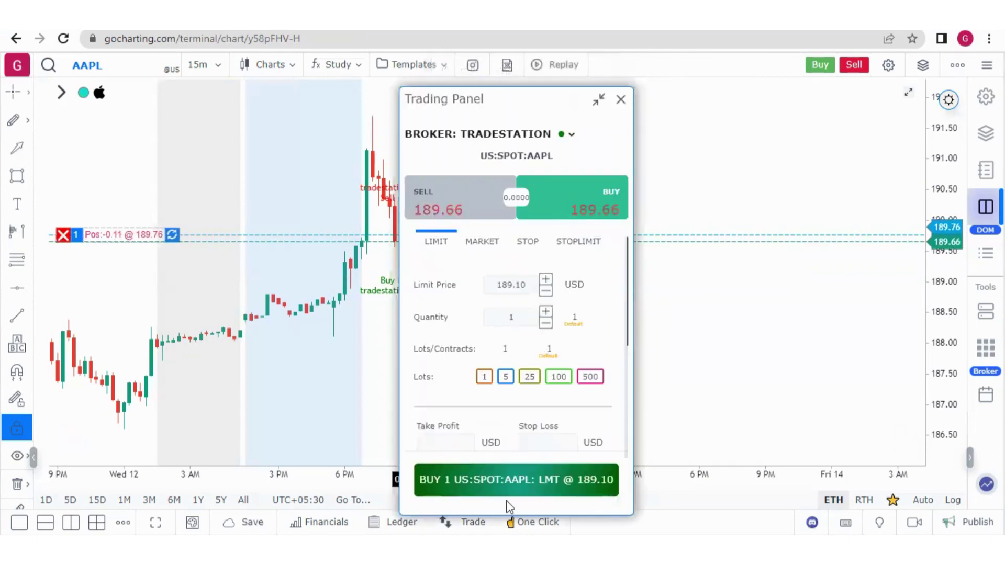
{"action": "left_click", "coordinate": [503, 480]}
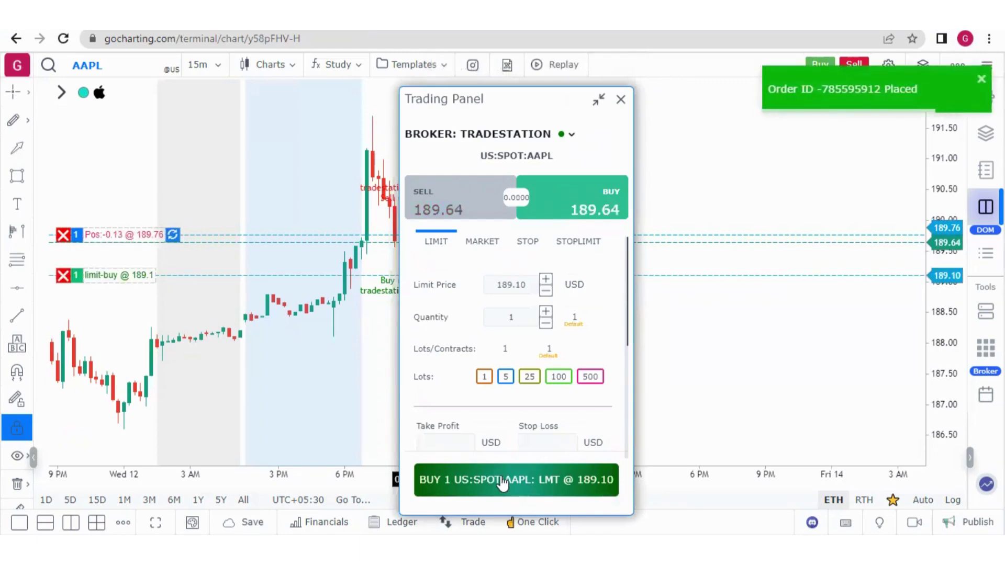
{"action": "left_click", "coordinate": [621, 99]}
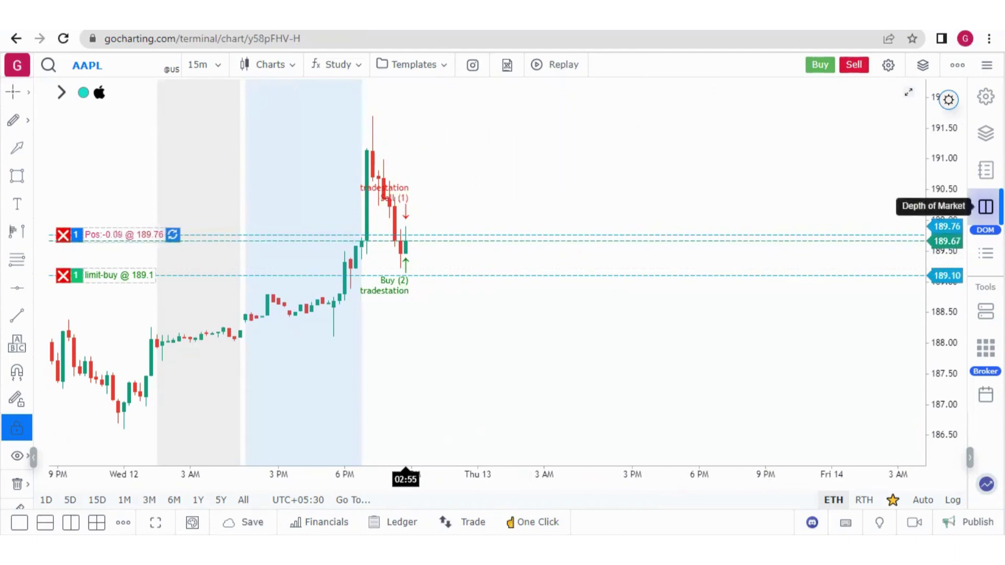
From the DOM ladder, send a 1-share AAPL market buy to bring the position to 2 shares.
{"action": "left_click", "coordinate": [985, 207]}
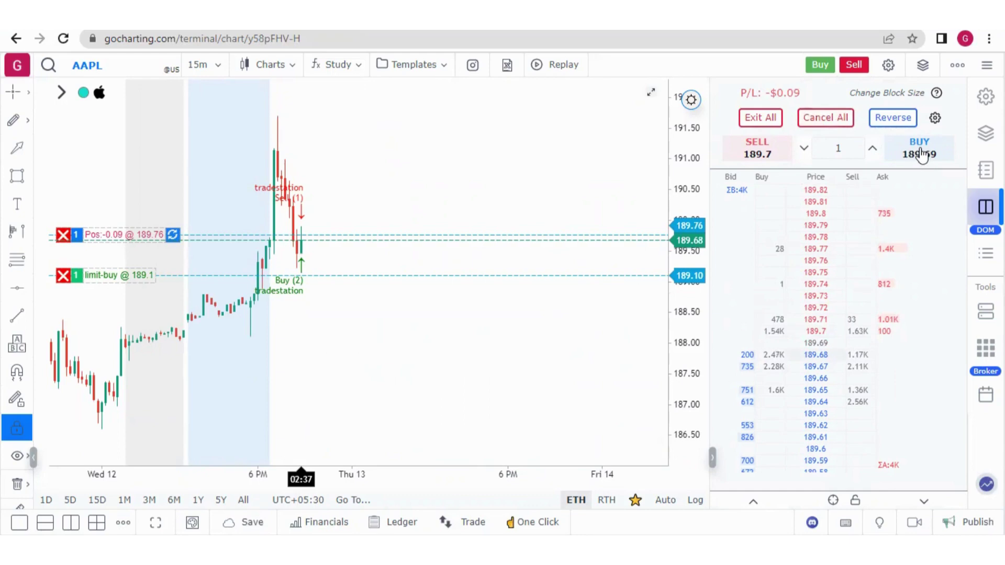
{"action": "left_click", "coordinate": [921, 155]}
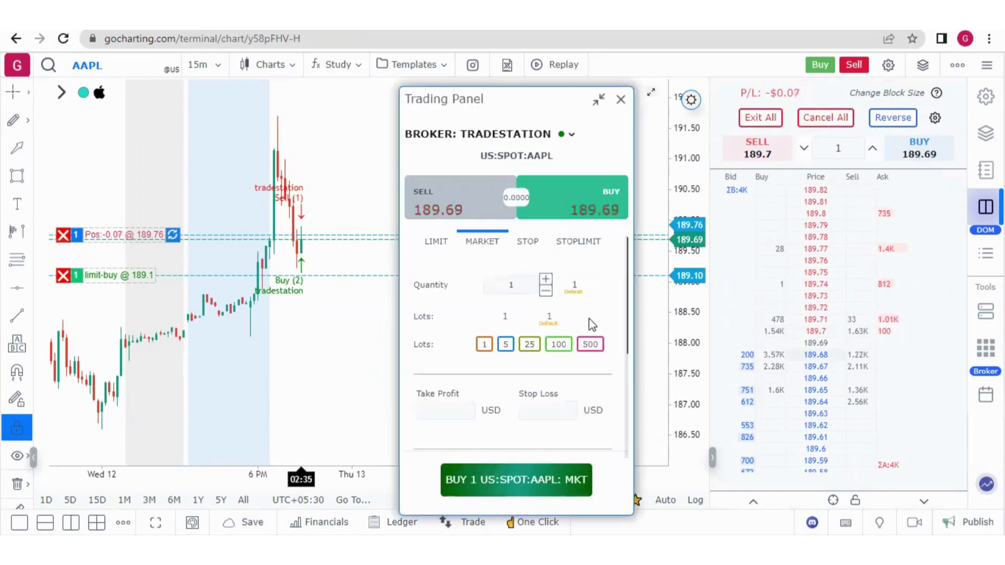
{"action": "left_click_drag", "start_coordinate": [495, 105], "coordinate": [321, 75]}
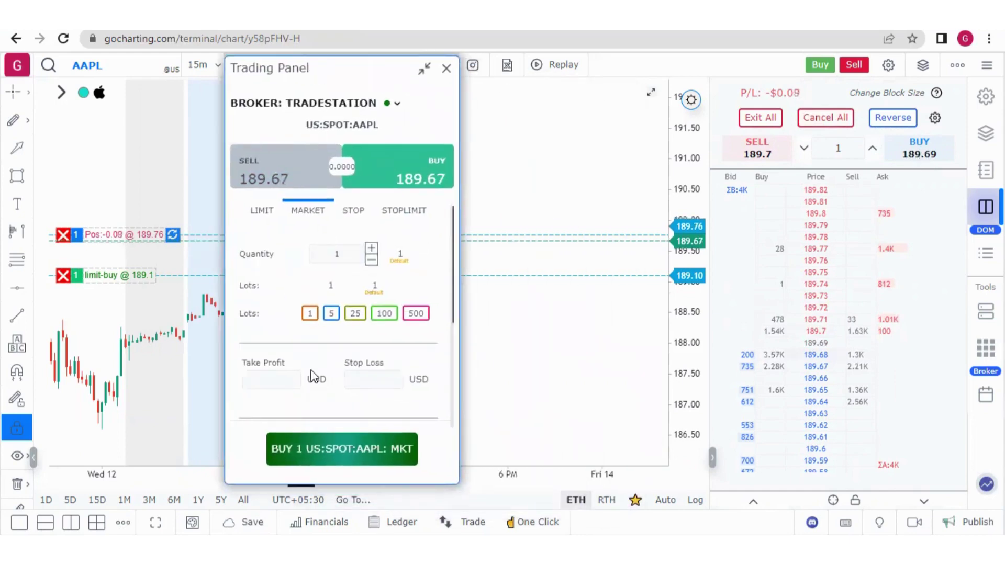
{"action": "left_click", "coordinate": [301, 448]}
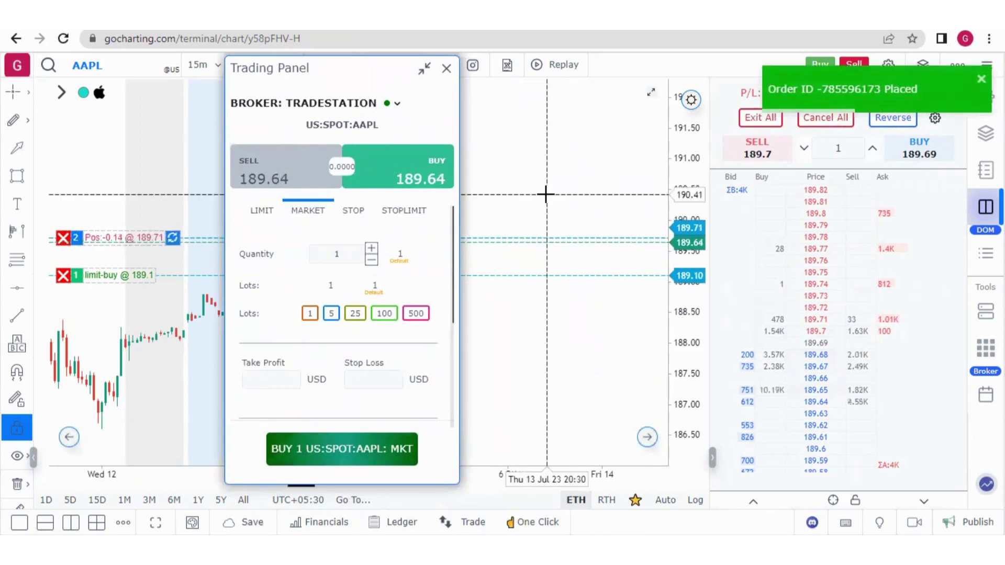
{"action": "left_click", "coordinate": [446, 69]}
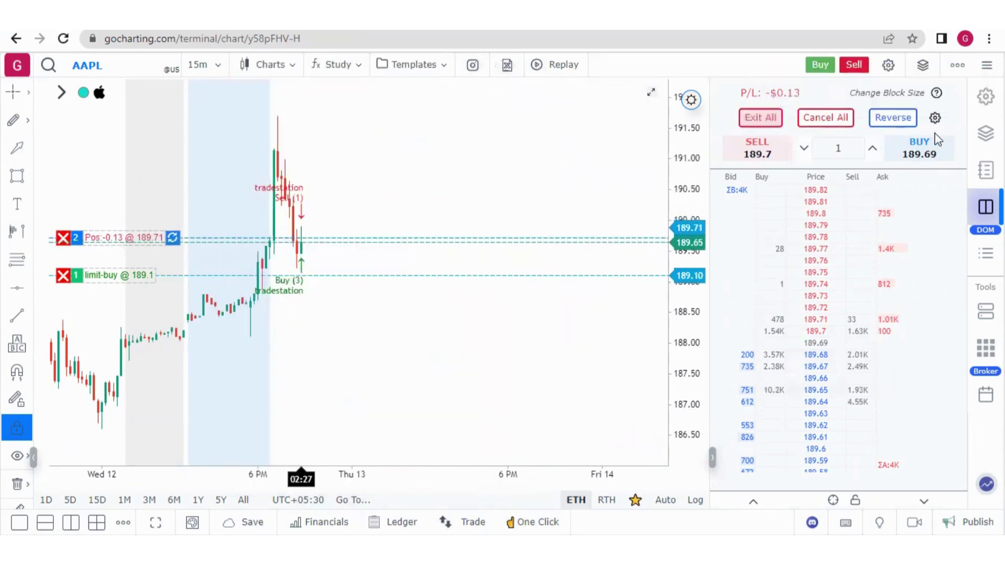
{"action": "left_click", "coordinate": [937, 141]}
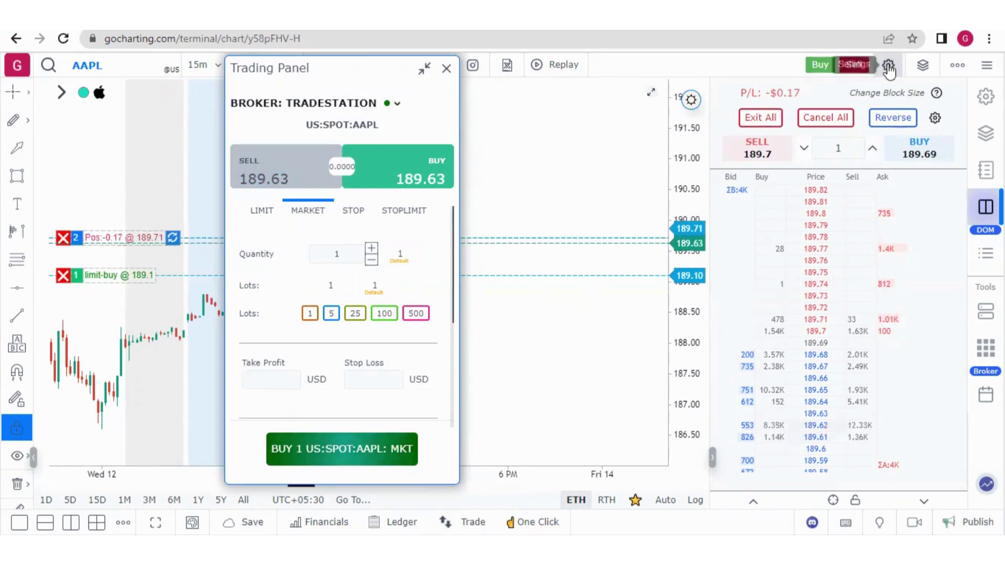
Enable Quick Trade Mode in the trading settings and close the order ticket.
{"action": "left_click", "coordinate": [888, 65]}
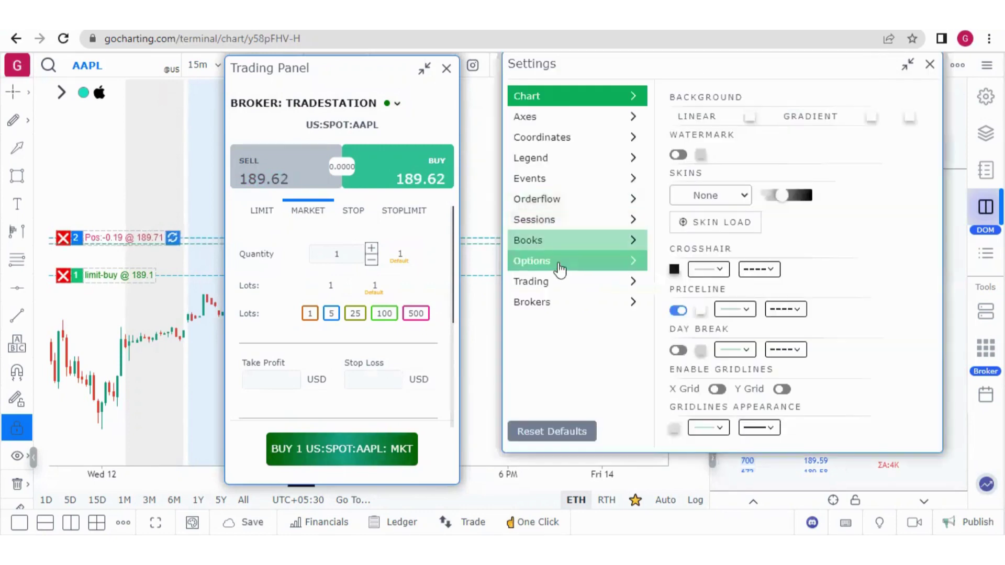
{"action": "left_click", "coordinate": [561, 282]}
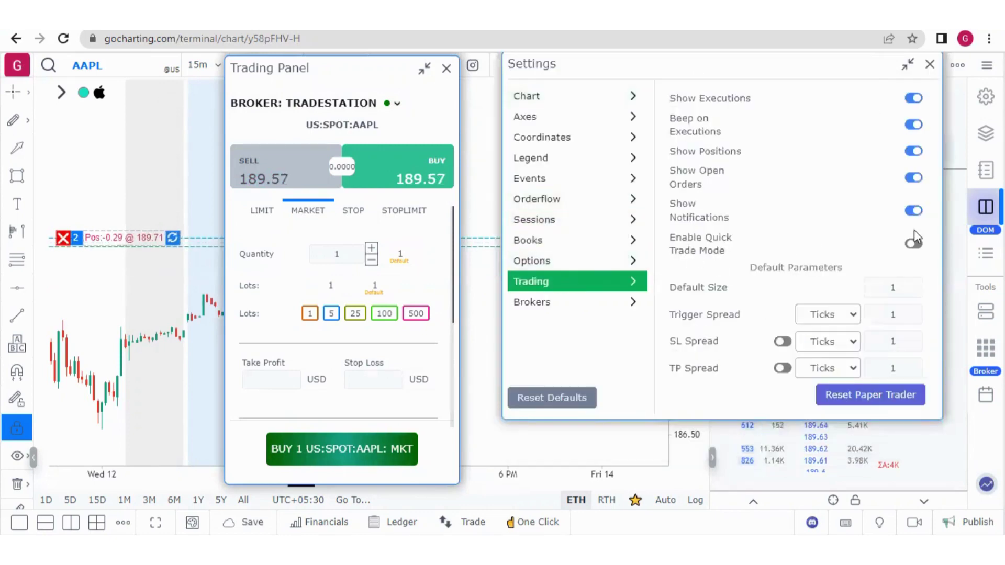
{"action": "left_click", "coordinate": [918, 245]}
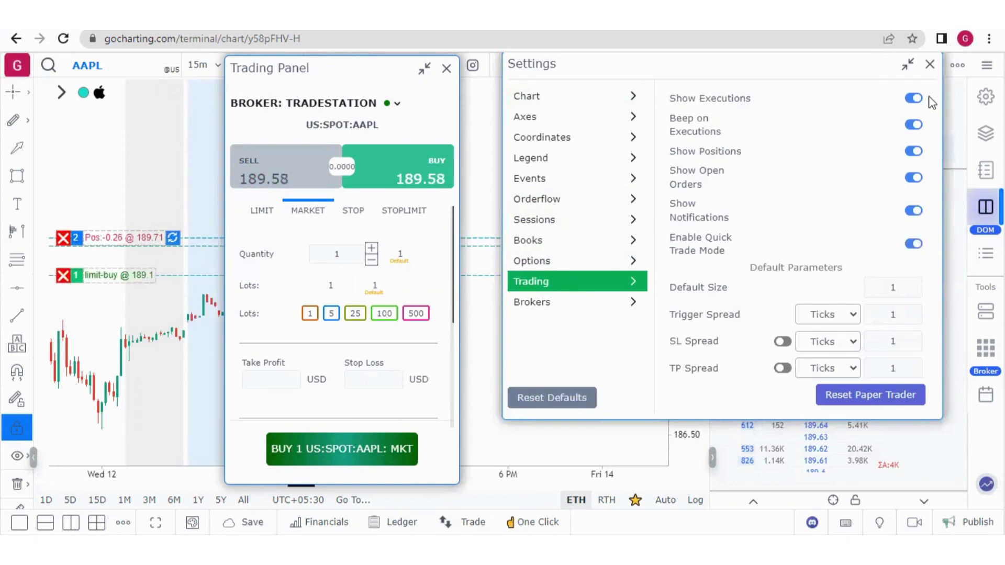
{"action": "left_click", "coordinate": [930, 68]}
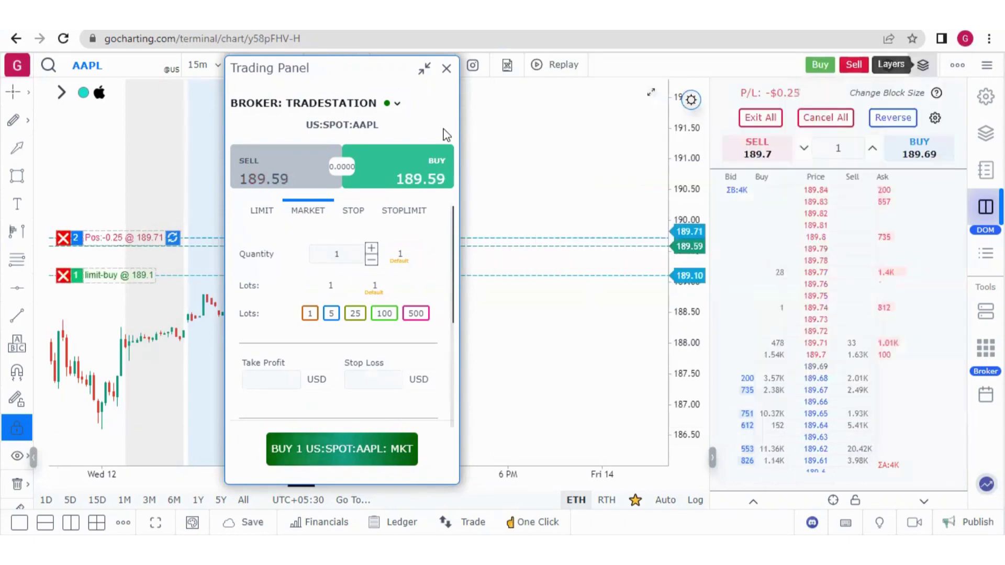
{"action": "left_click", "coordinate": [448, 70]}
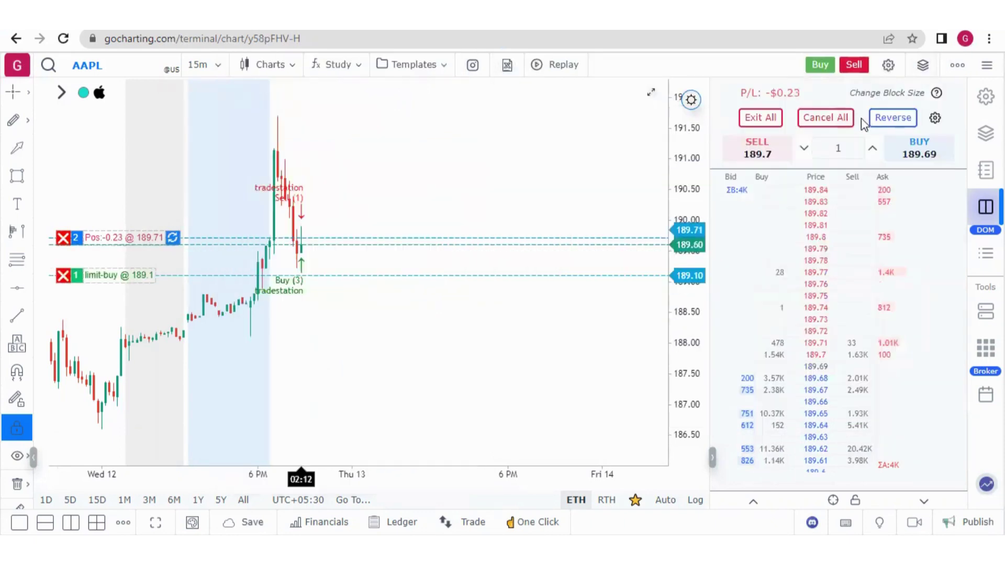
Buy then sell one AAPL share from the DOM, exit all, and cancel the 189.1 limit buy.
{"action": "left_click", "coordinate": [927, 154]}
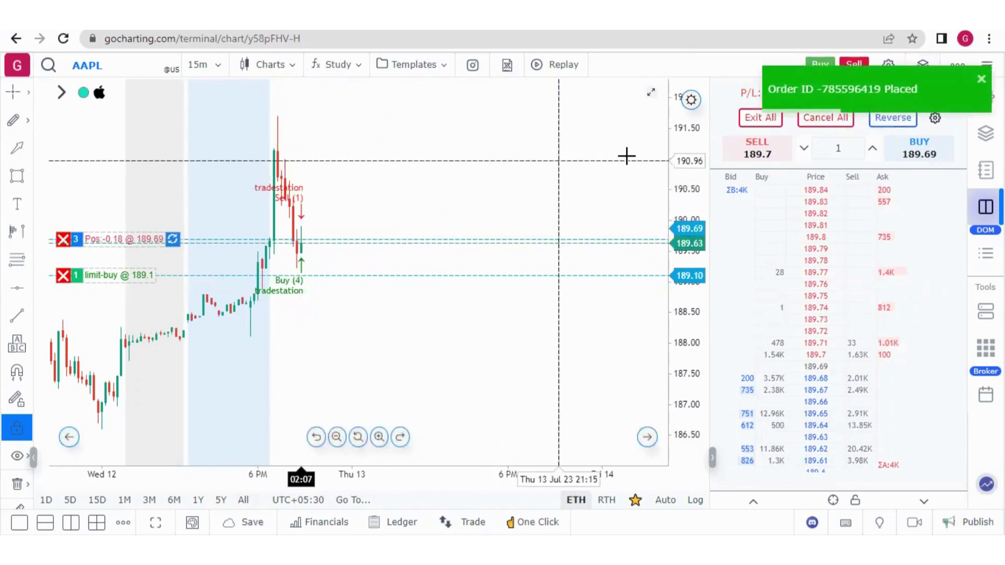
{"action": "left_click", "coordinate": [761, 157]}
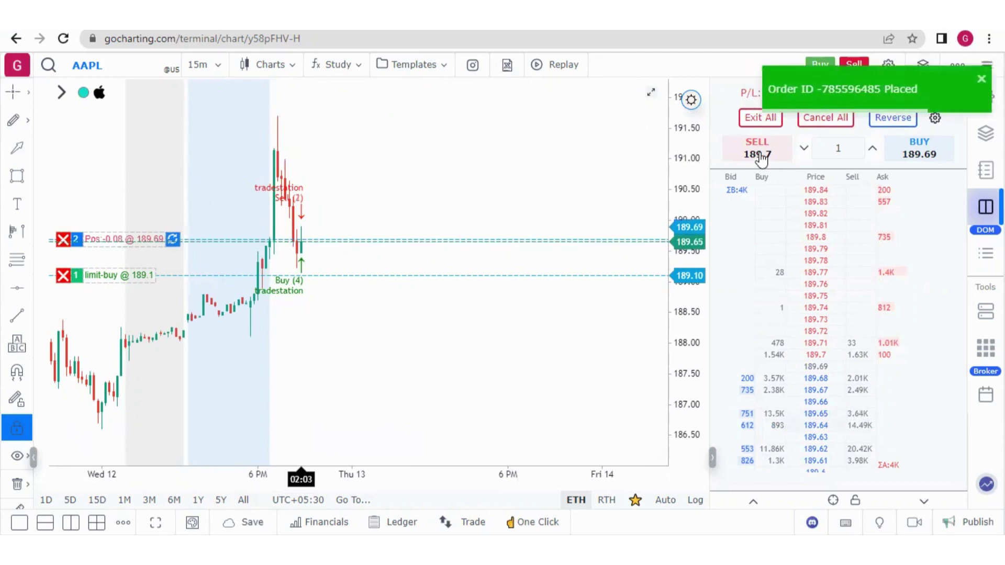
{"action": "left_click", "coordinate": [759, 122]}
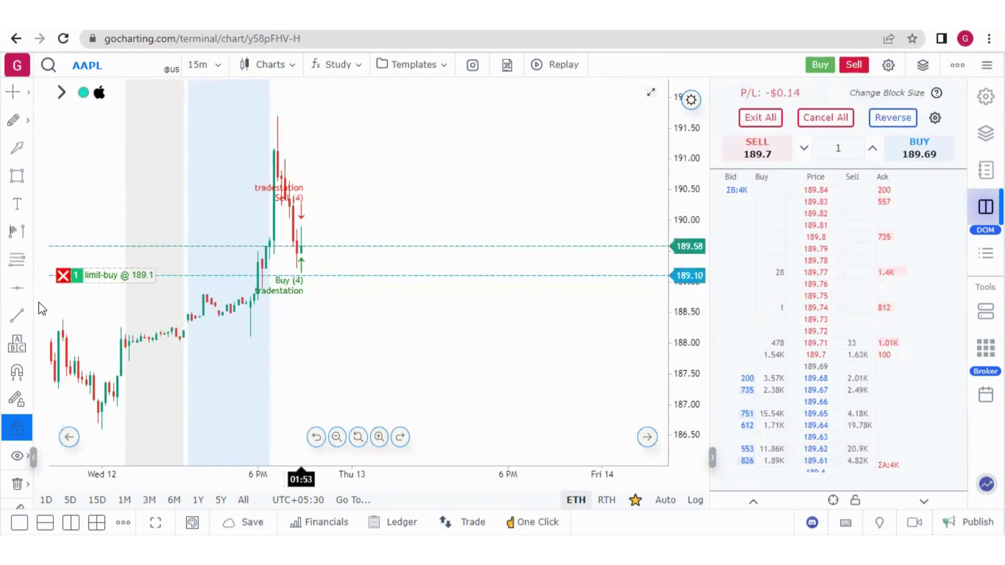
{"action": "left_click", "coordinate": [64, 277]}
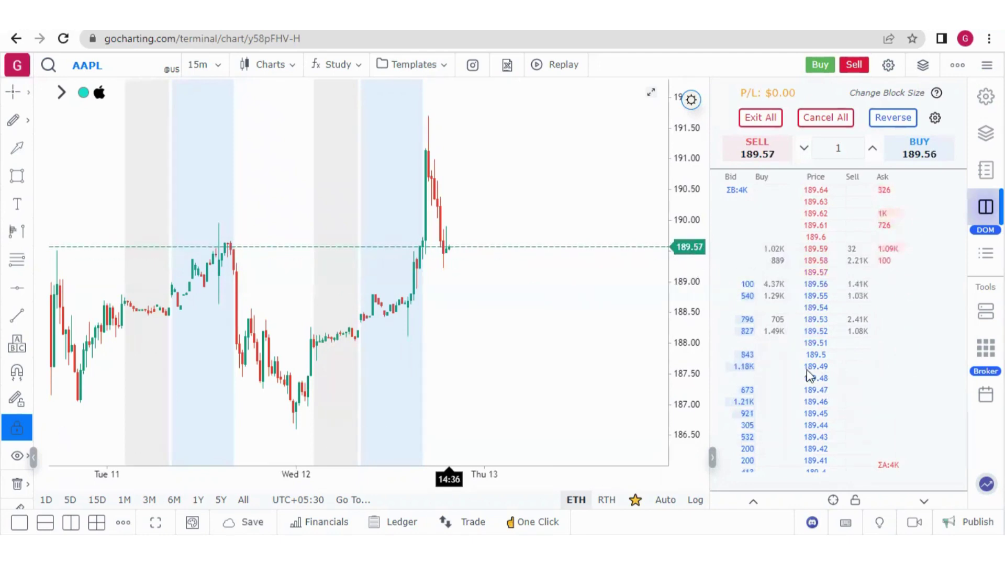
Place 1-share limit buys at 189.48 and 189.37 from the DOM bid column, then recentre the ladder.
{"action": "left_click", "coordinate": [736, 379]}
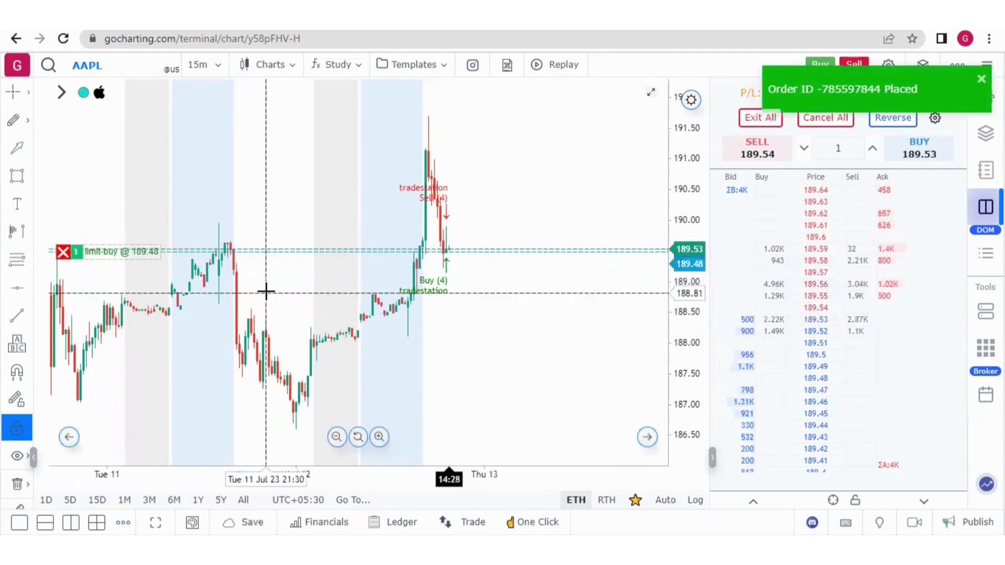
{"action": "left_click", "coordinate": [738, 403]}
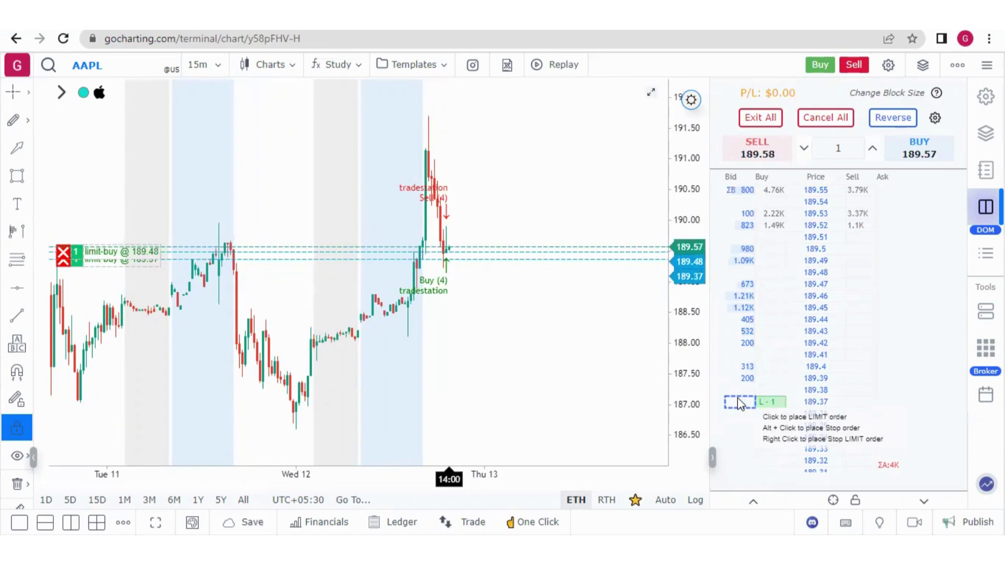
{"action": "left_click", "coordinate": [737, 398]}
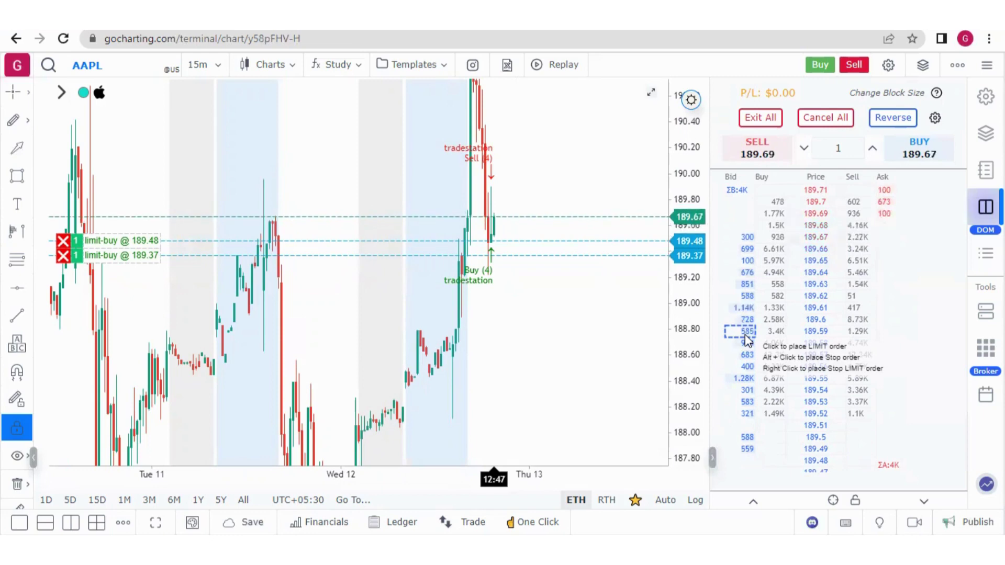
{"action": "left_click", "coordinate": [748, 340]}
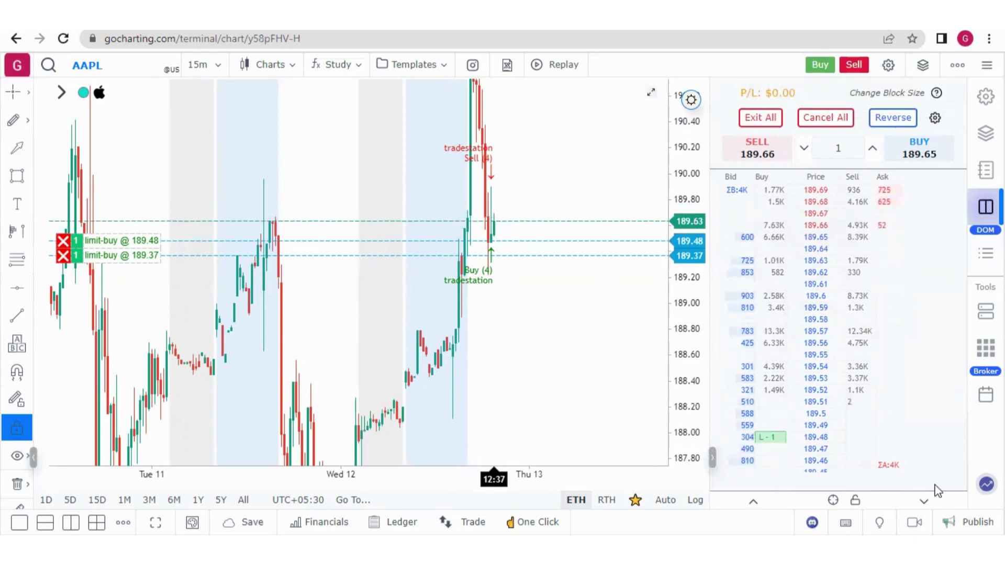
{"action": "left_click", "coordinate": [924, 504]}
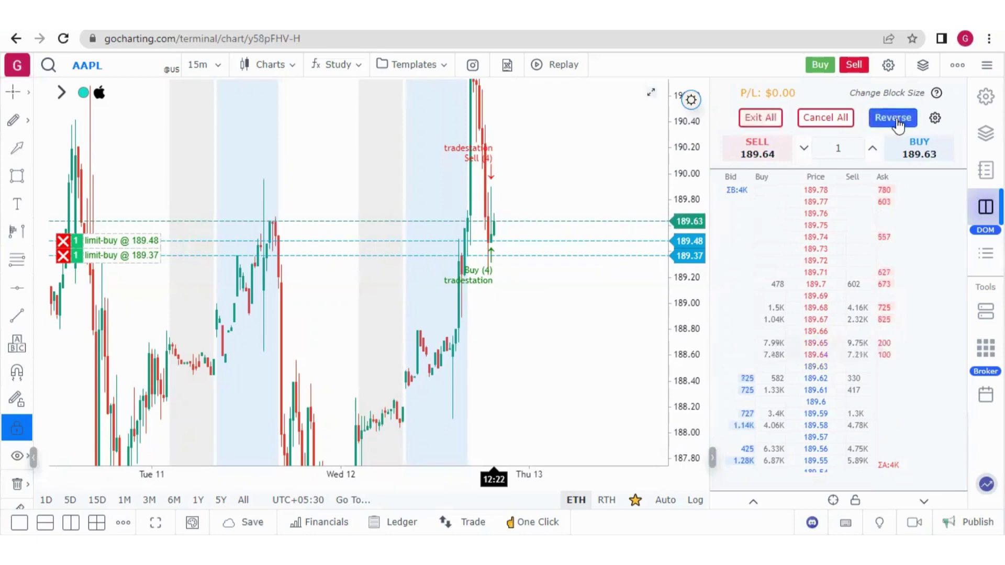
Raise the Orderflow DOM block size, reset it to 1, and bring up the Super DOM video.
{"action": "left_click", "coordinate": [893, 99]}
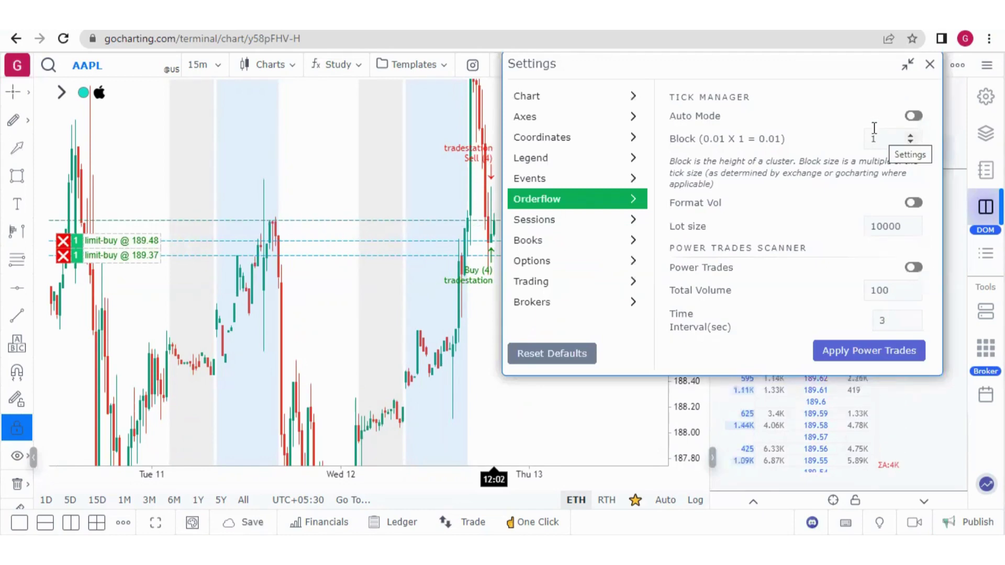
{"action": "left_click_drag", "start_coordinate": [628, 66], "coordinate": [184, 80]}
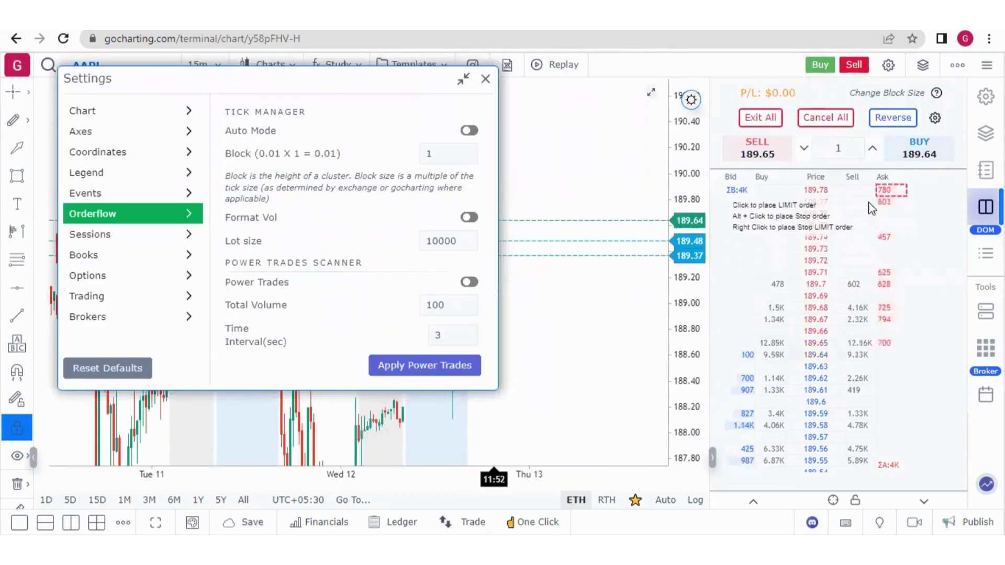
{"action": "left_click", "coordinate": [465, 150]}
{"action": "left_click", "coordinate": [465, 151]}
{"action": "left_click", "coordinate": [465, 151]}
{"action": "left_click", "coordinate": [465, 150]}
{"action": "left_click", "coordinate": [465, 150]}
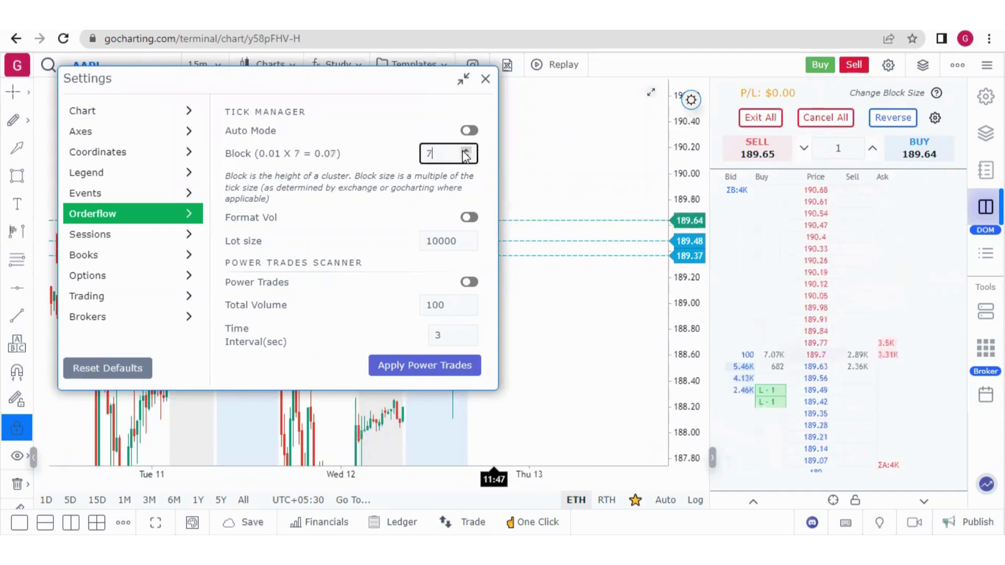
{"action": "left_click", "coordinate": [465, 150]}
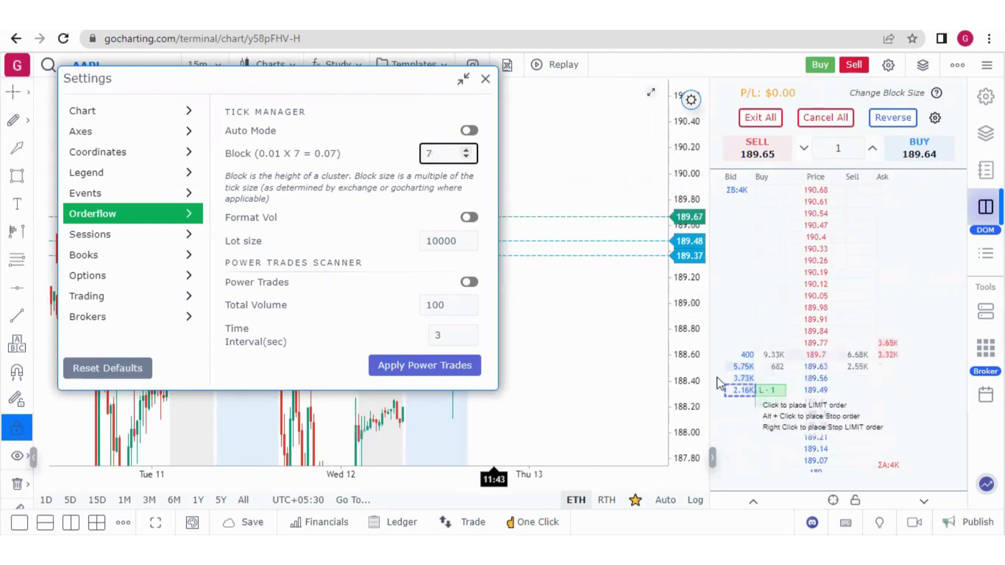
{"action": "left_click", "coordinate": [465, 156]}
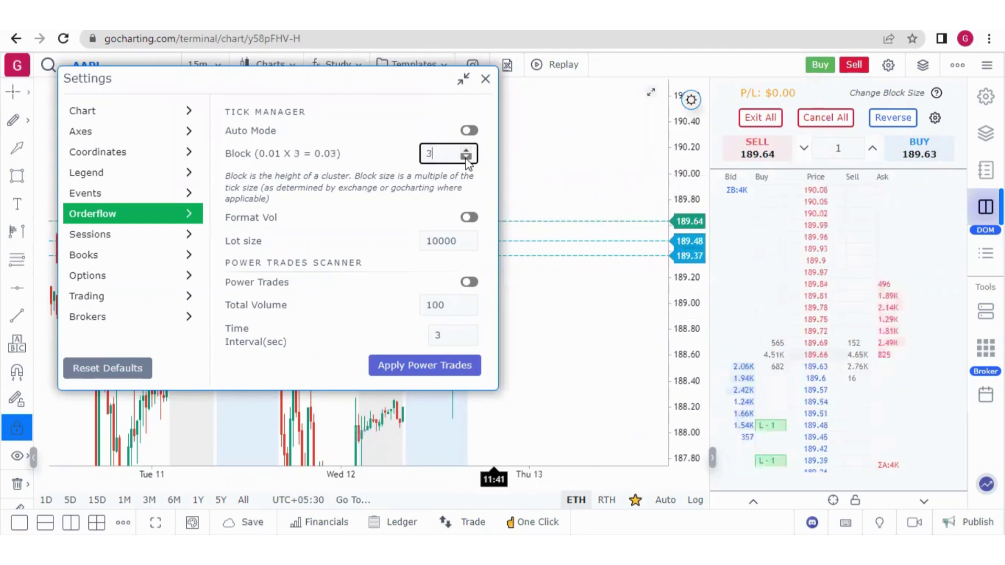
{"action": "left_click", "coordinate": [465, 156]}
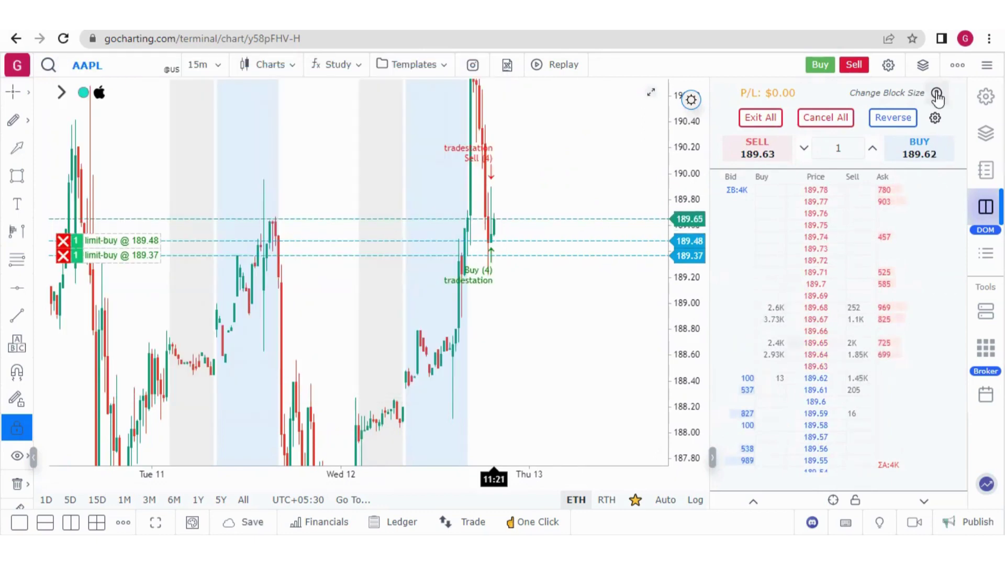
{"action": "left_click", "coordinate": [937, 95]}
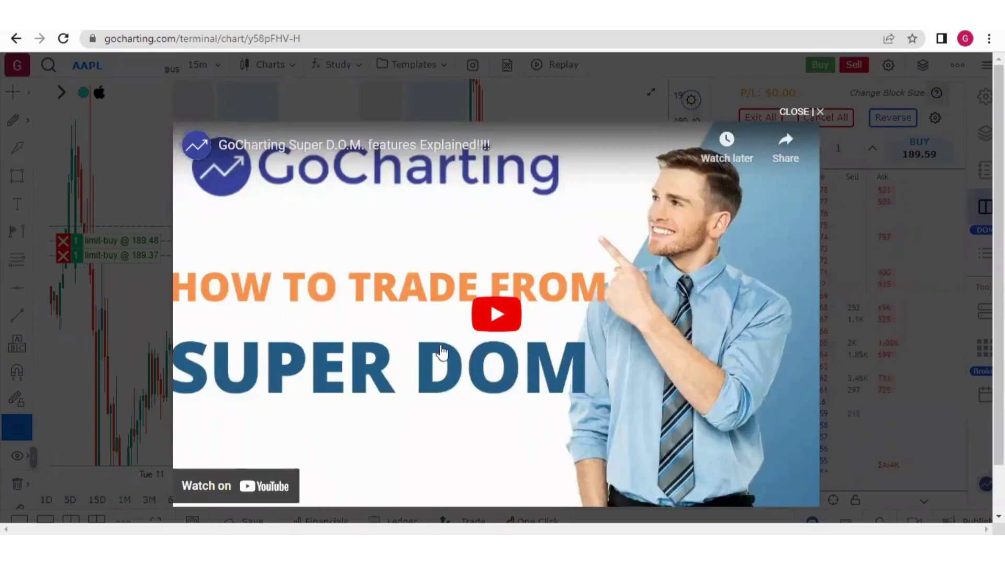
Close the help video and toggle the order book's Cumulative Mode off and back on.
{"action": "left_click", "coordinate": [816, 112]}
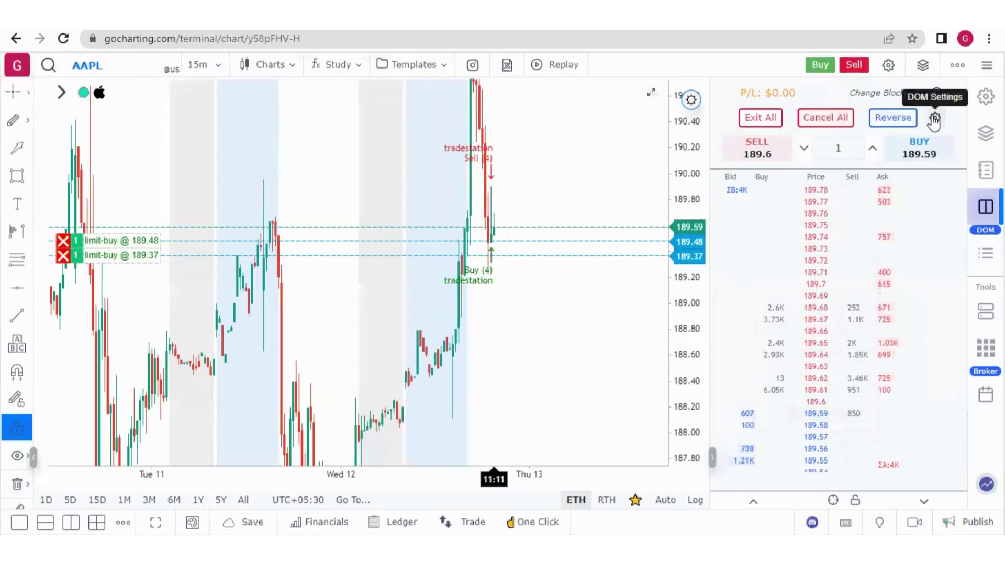
{"action": "left_click", "coordinate": [935, 119]}
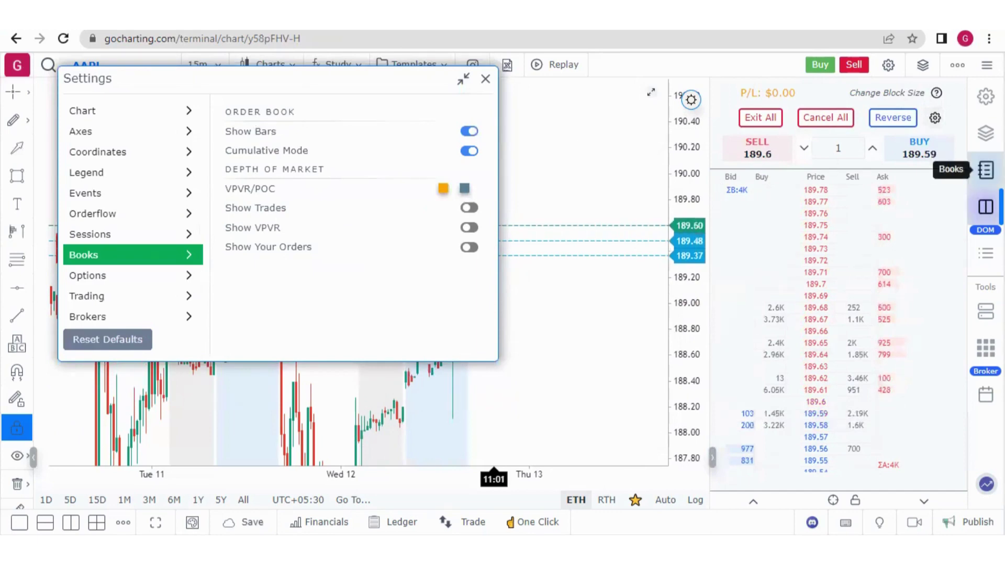
{"action": "left_click", "coordinate": [985, 170]}
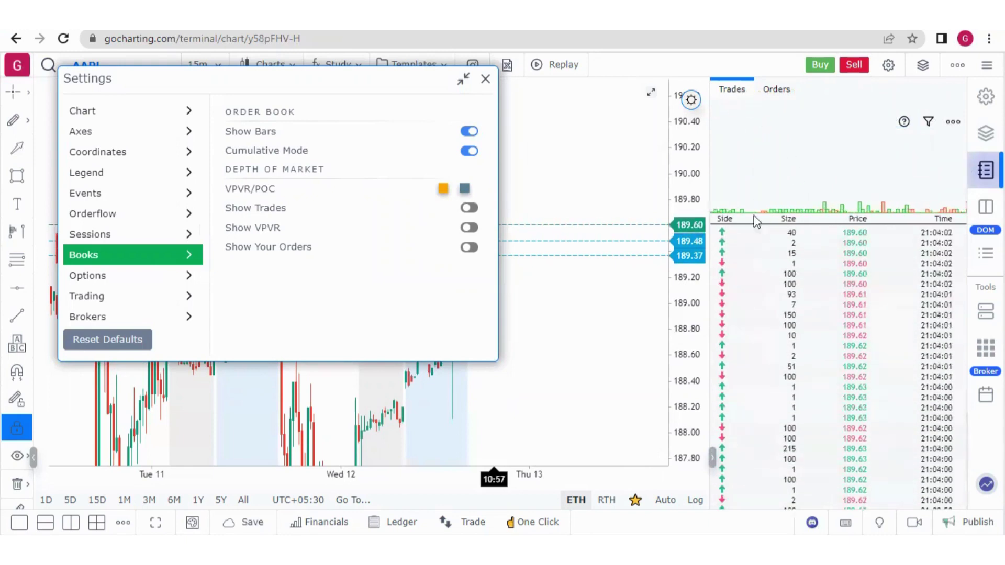
{"action": "left_click", "coordinate": [777, 90]}
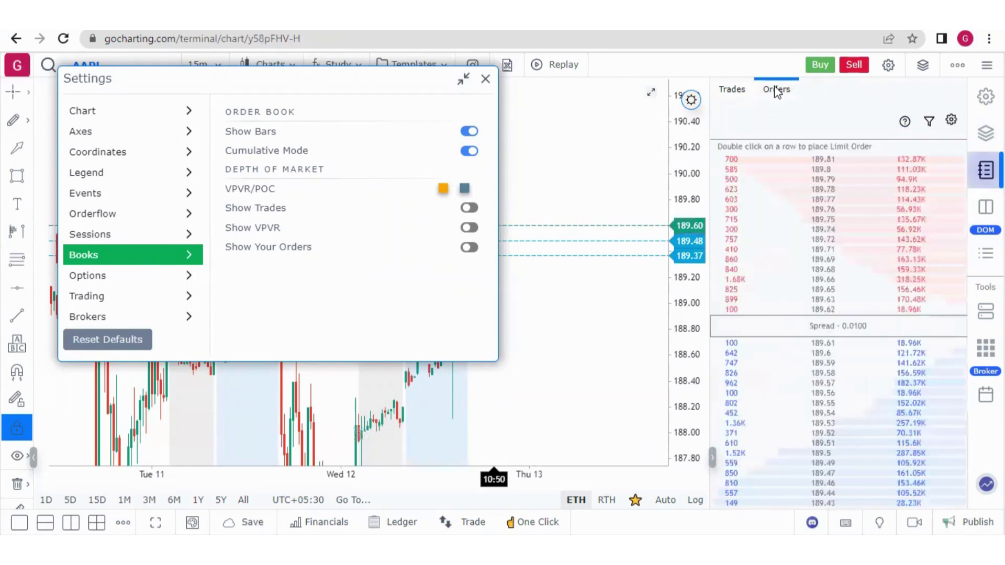
{"action": "left_click", "coordinate": [467, 152]}
{"action": "left_click", "coordinate": [468, 152]}
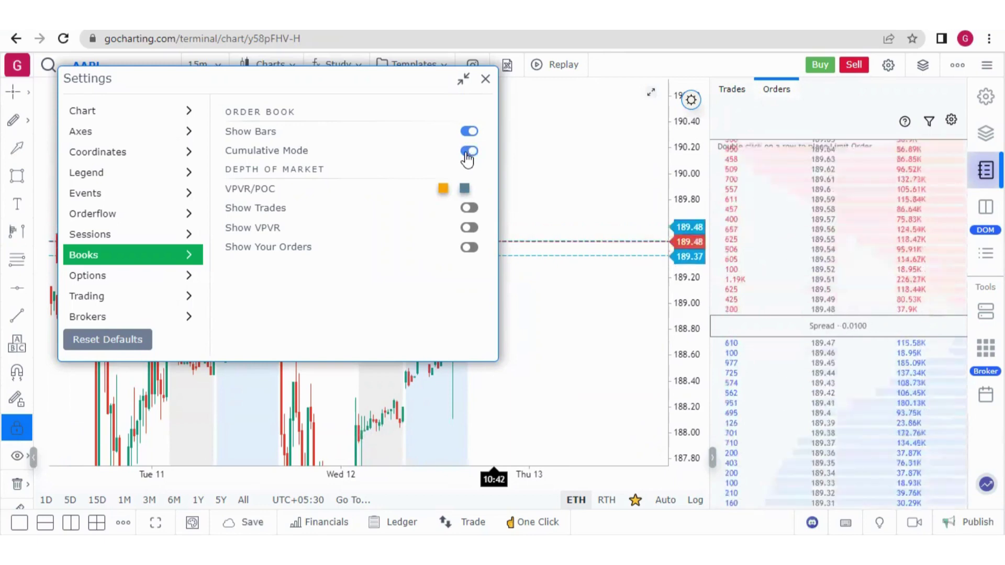
{"action": "left_click", "coordinate": [985, 207]}
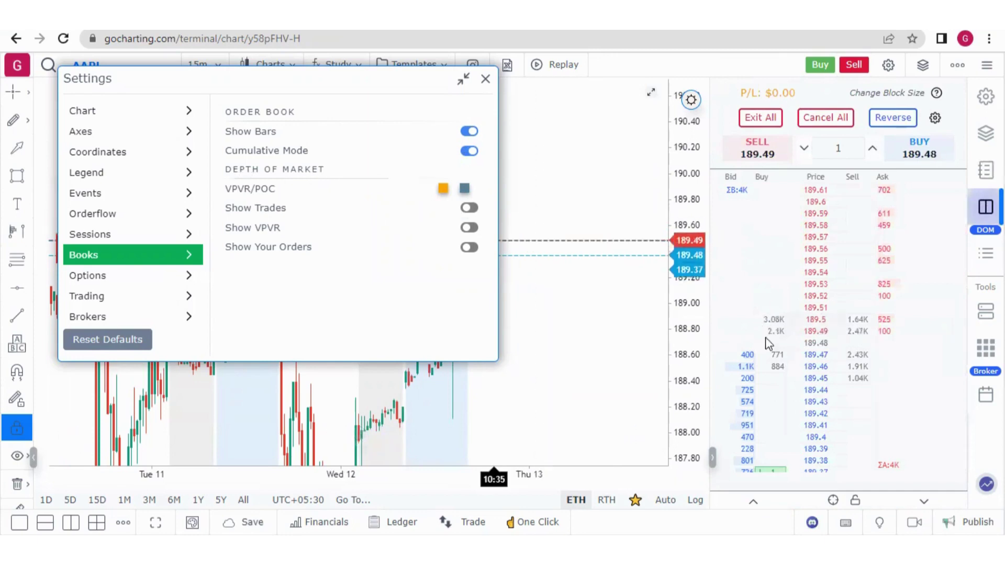
Toggle Show Trades and Show VPVR on and off, disable Show Your Orders, and hide the DOM.
{"action": "left_click", "coordinate": [473, 209]}
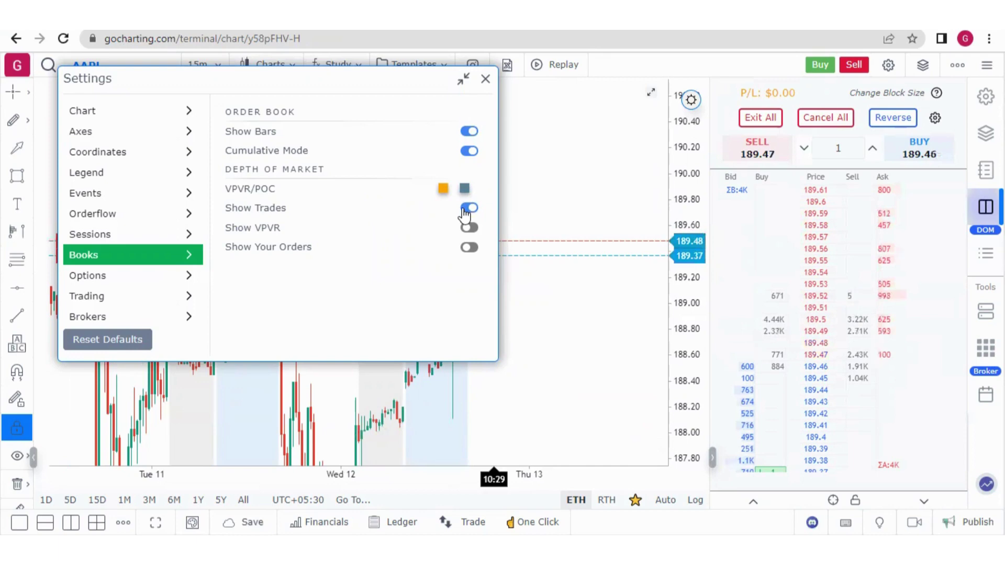
{"action": "left_click", "coordinate": [465, 210]}
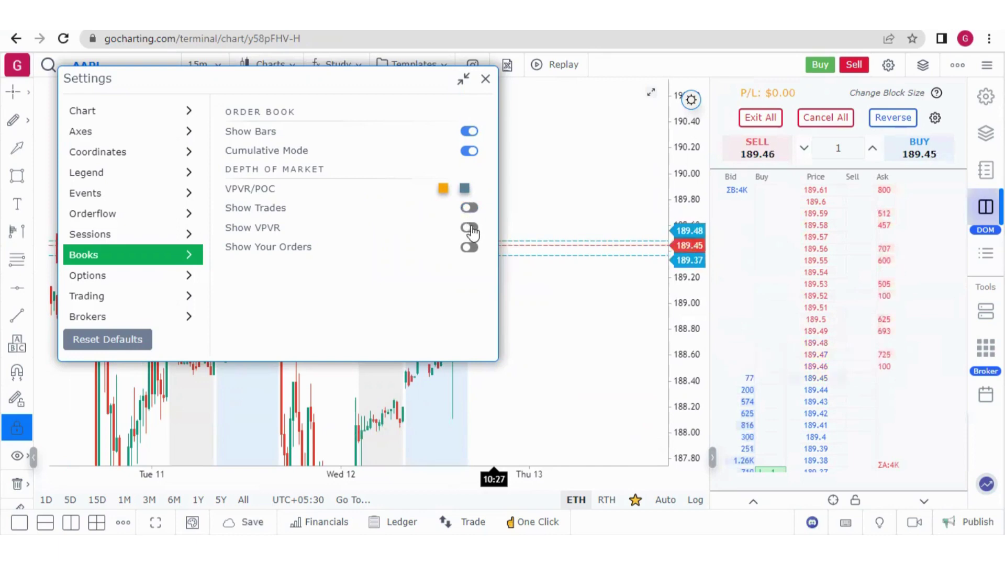
{"action": "left_click", "coordinate": [470, 229]}
{"action": "left_click", "coordinate": [470, 228]}
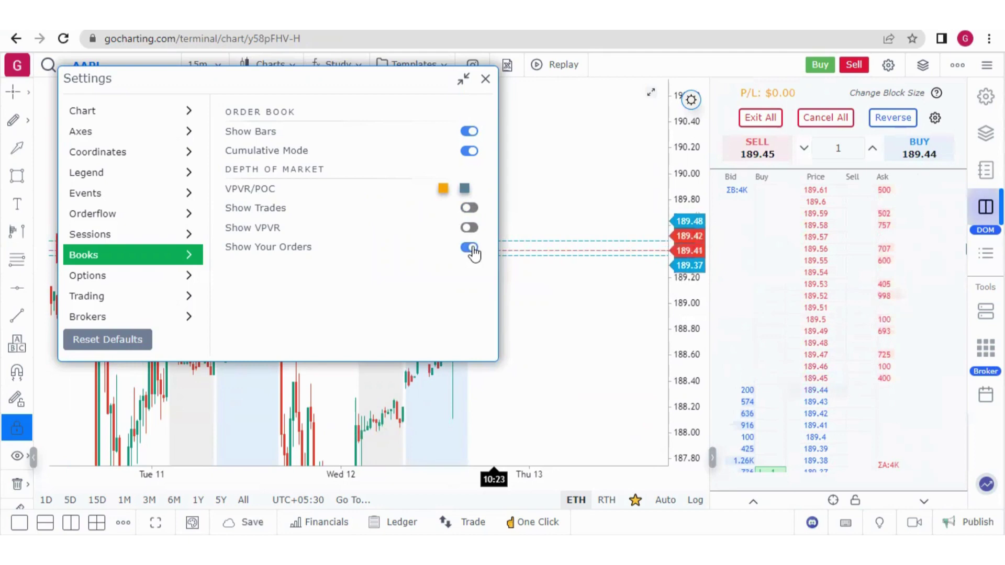
{"action": "left_click", "coordinate": [470, 248]}
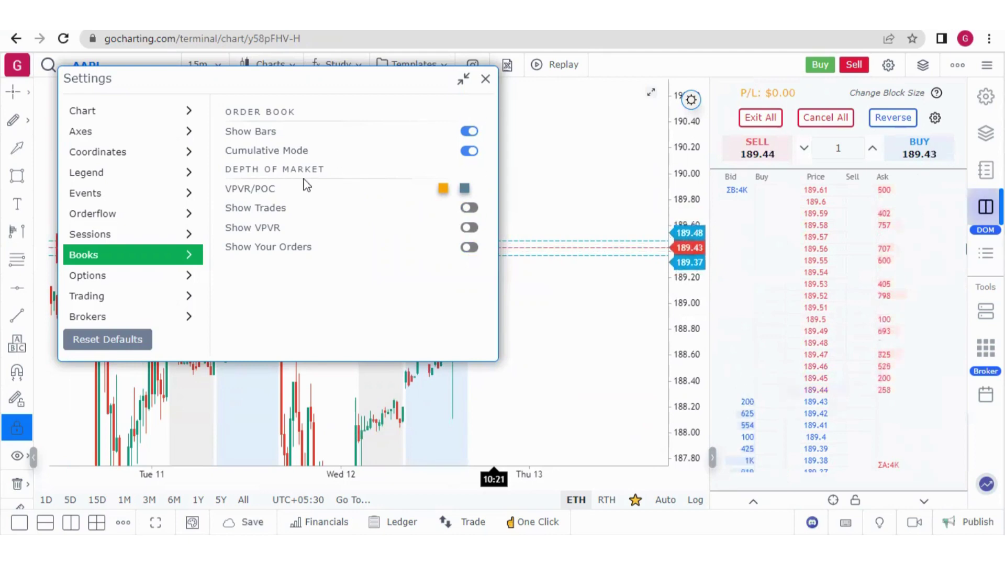
{"action": "left_click", "coordinate": [486, 80]}
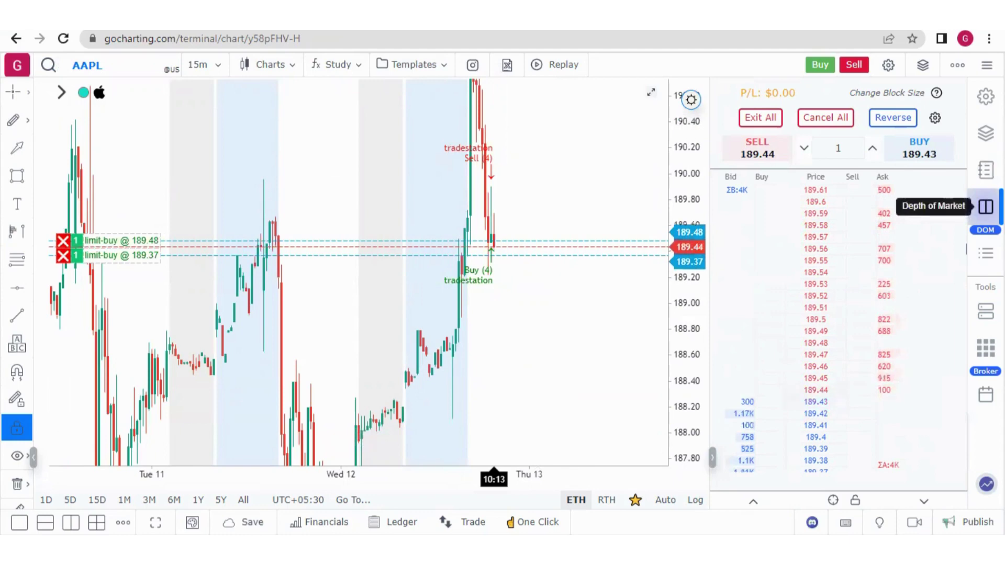
{"action": "left_click", "coordinate": [985, 206]}
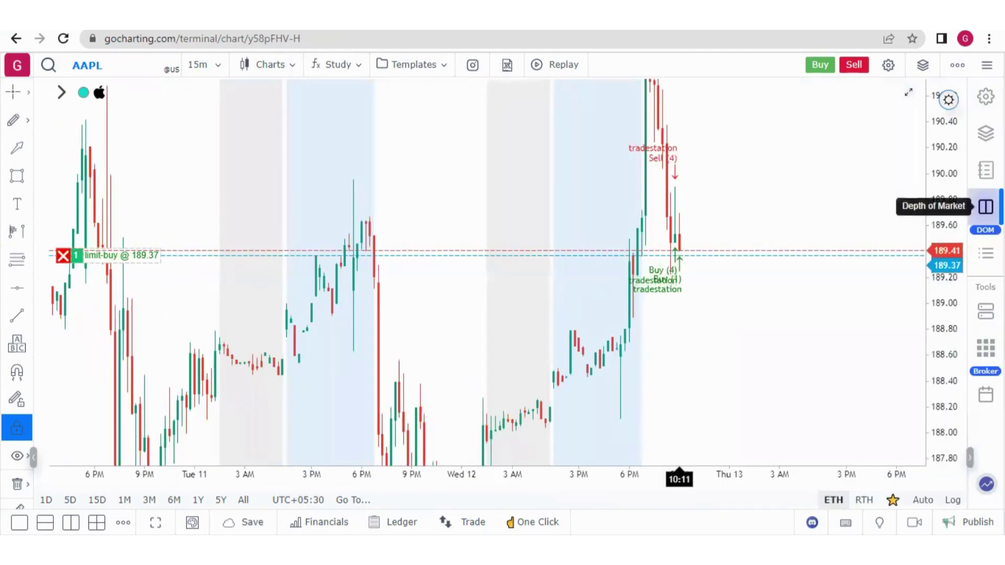